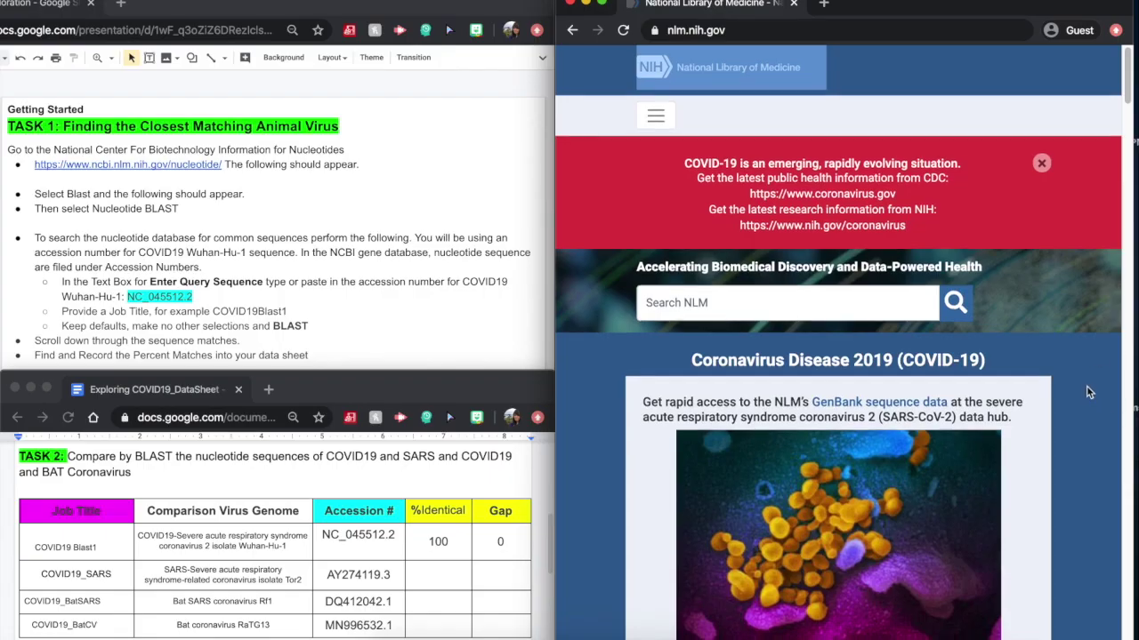
- Open Nucleotide BLAST and enter accession NC_045512.2 as the query sequence
scroll(1084, 382, down, 3)
scroll(1083, 381, down, 10)
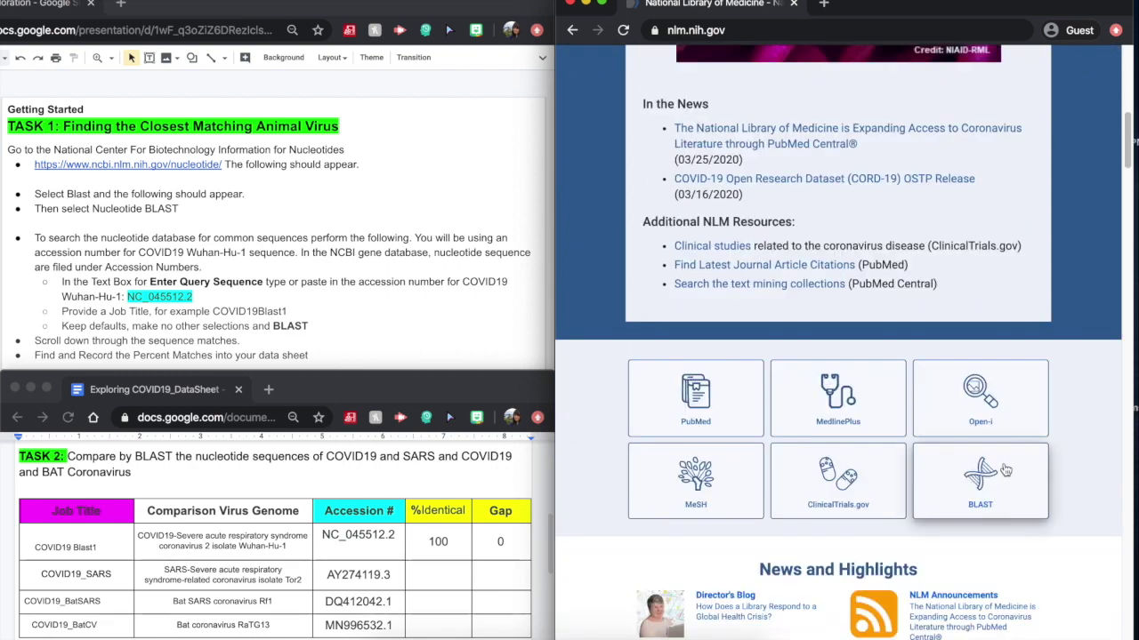
click(1000, 478)
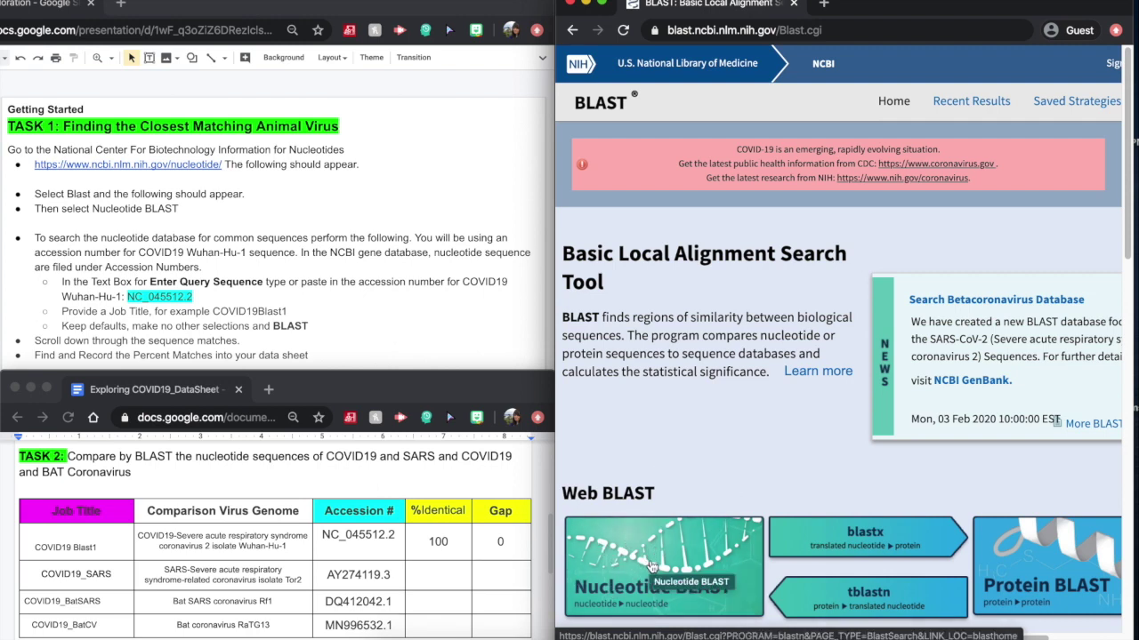
click(651, 566)
click(188, 348)
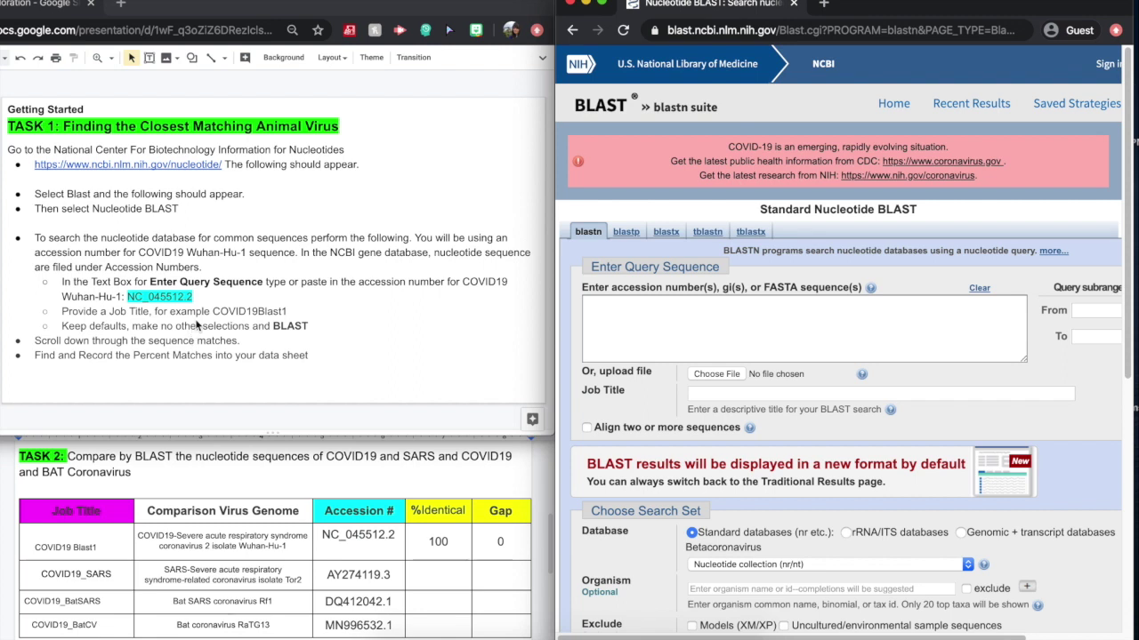
click(207, 305)
double_click(158, 297)
key(super+c)
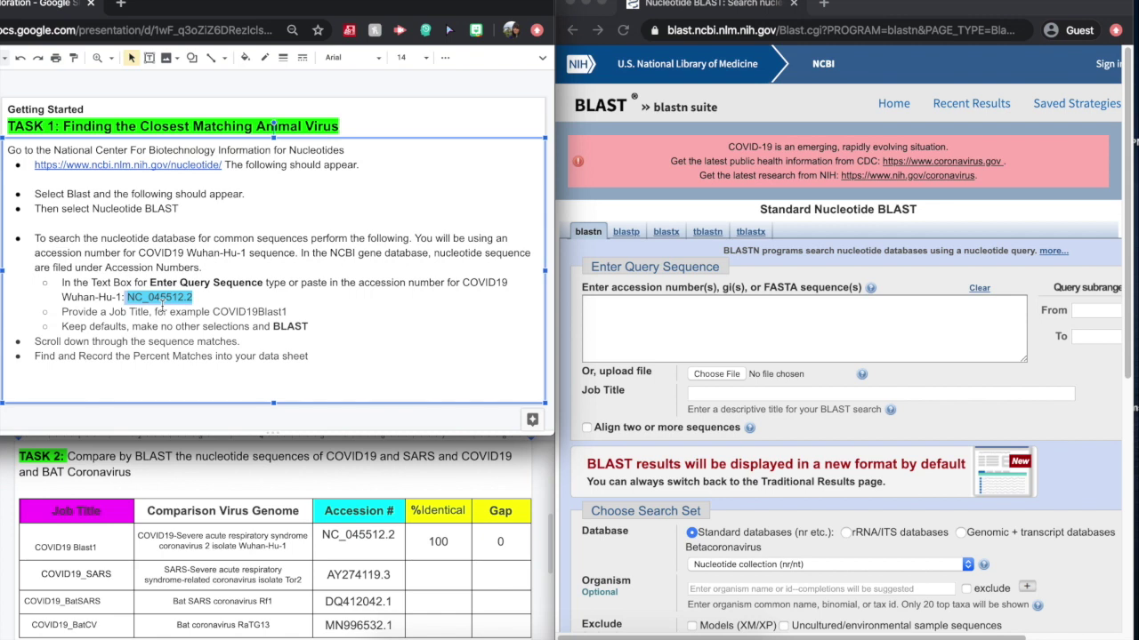
click(672, 315)
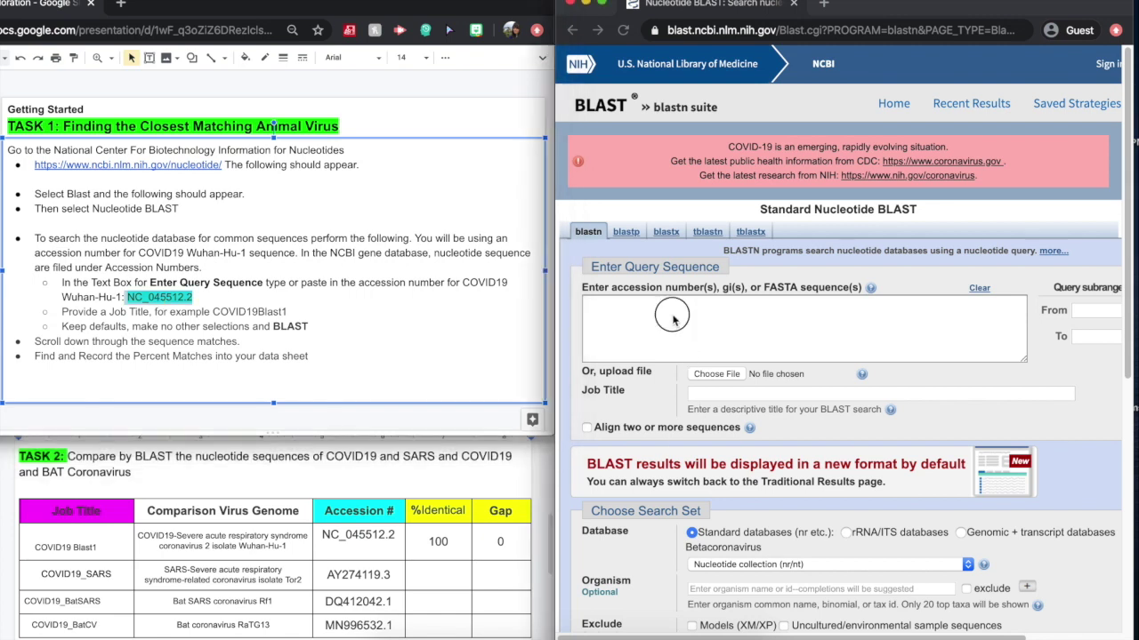
key(super+v)
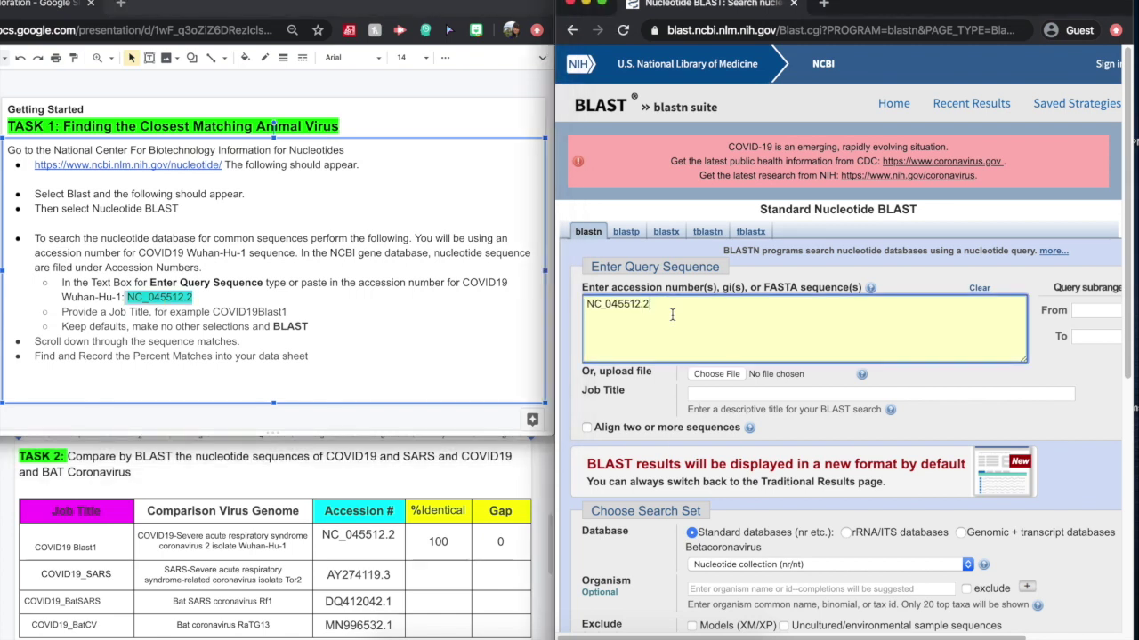
- Set the job title to COVID19Blast1 and run the search with default settings
drag(287, 313, 213, 312)
key(super+c)
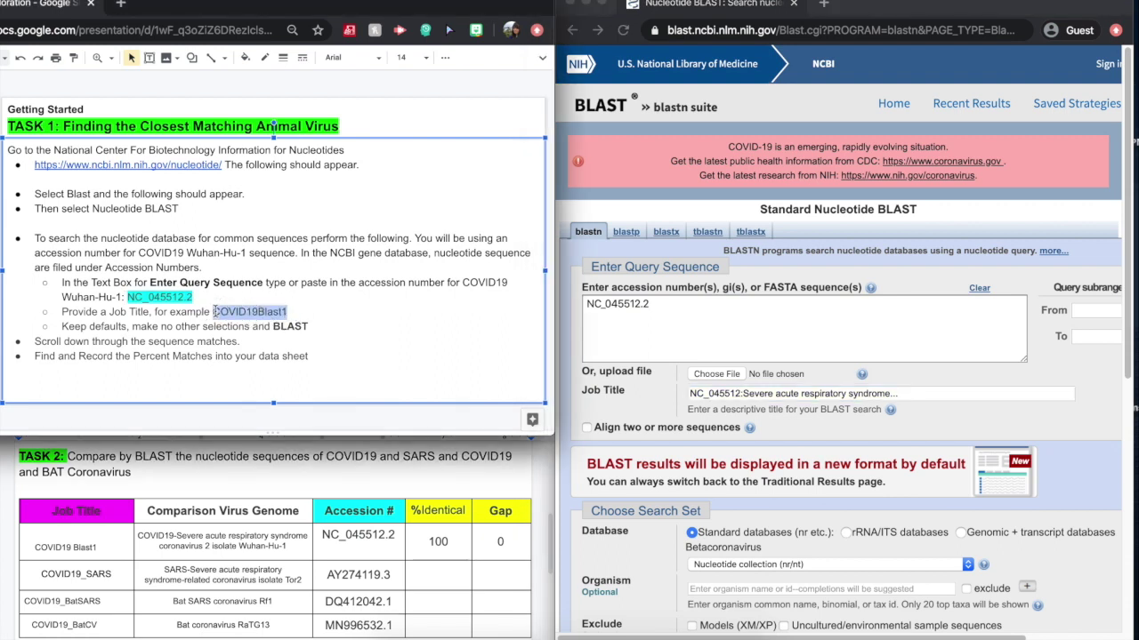
click(884, 398)
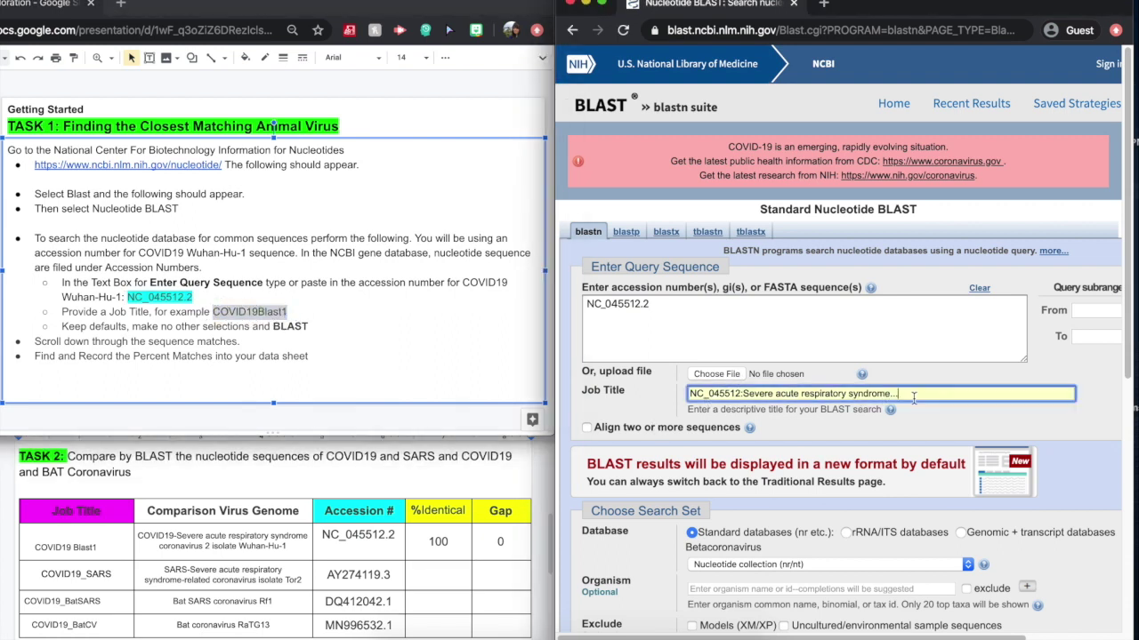
drag(925, 398, 666, 386)
key(super+v)
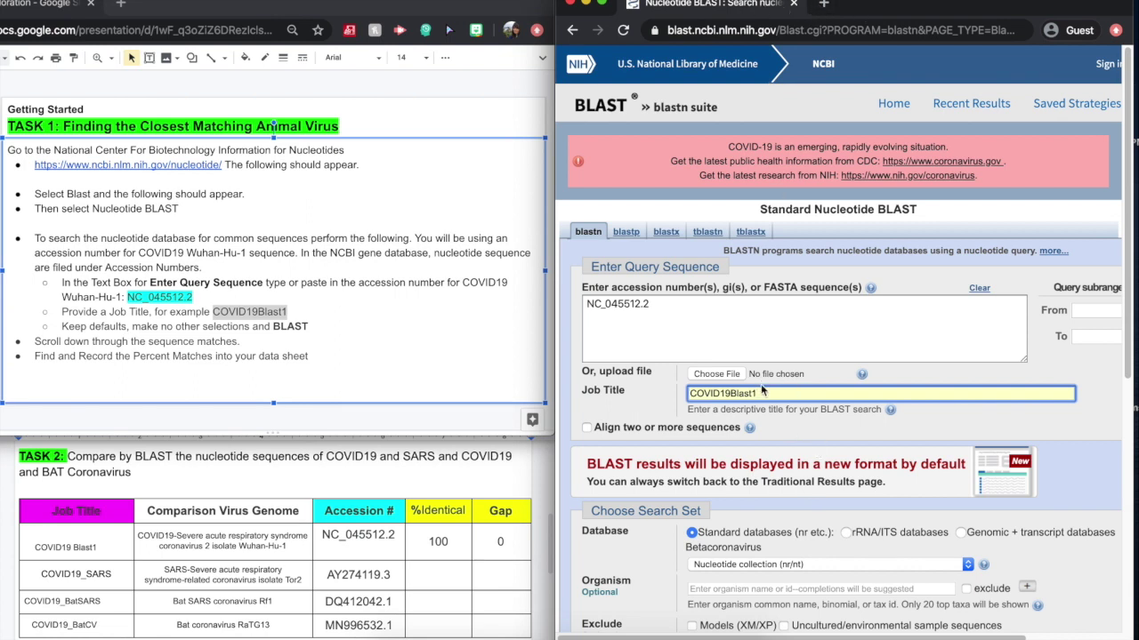
scroll(827, 596, down, 1)
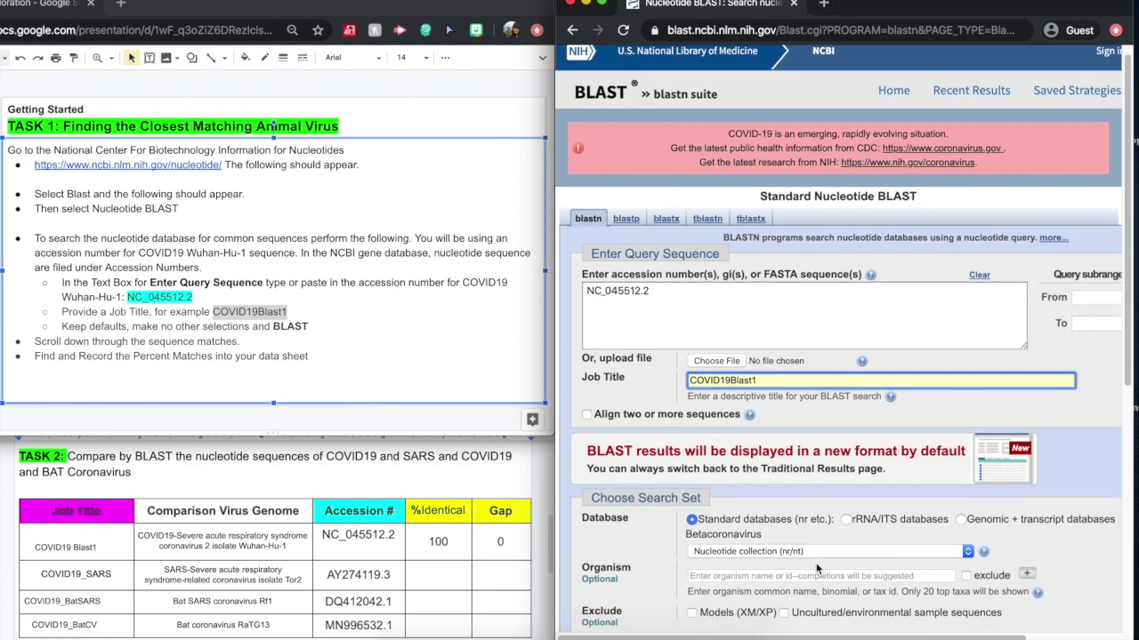
scroll(817, 567, down, 5)
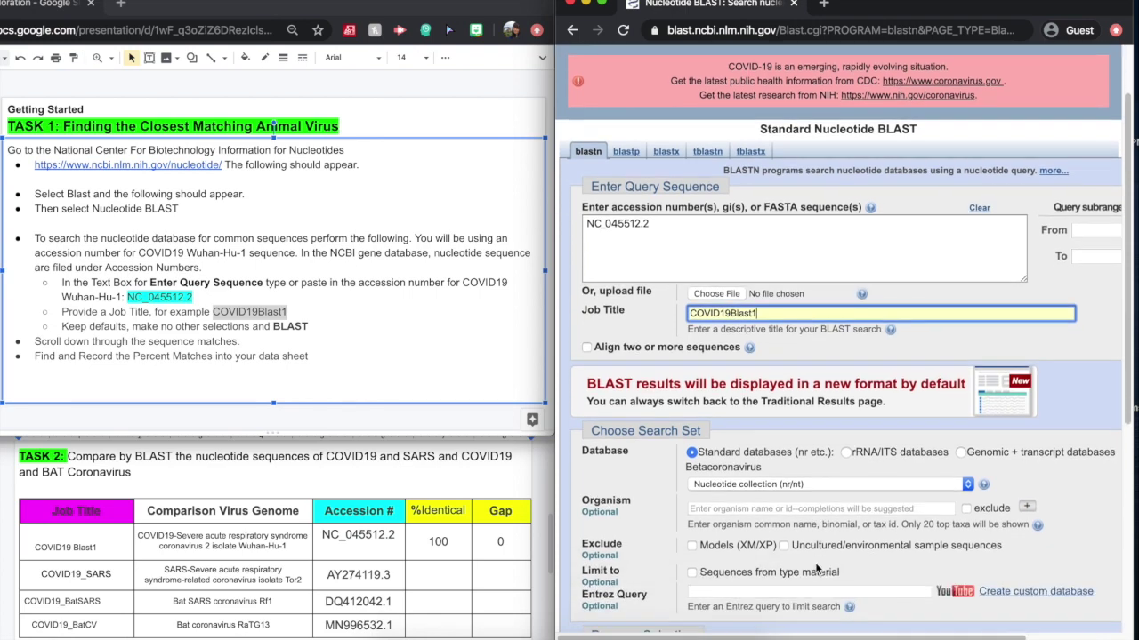
scroll(817, 568, down, 3)
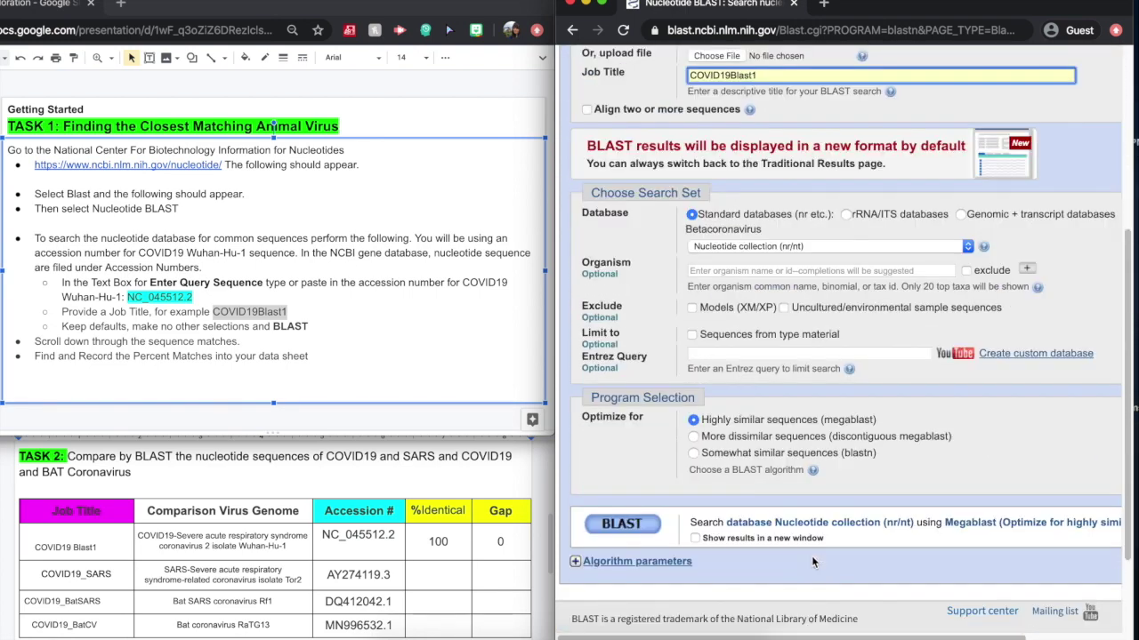
click(639, 526)
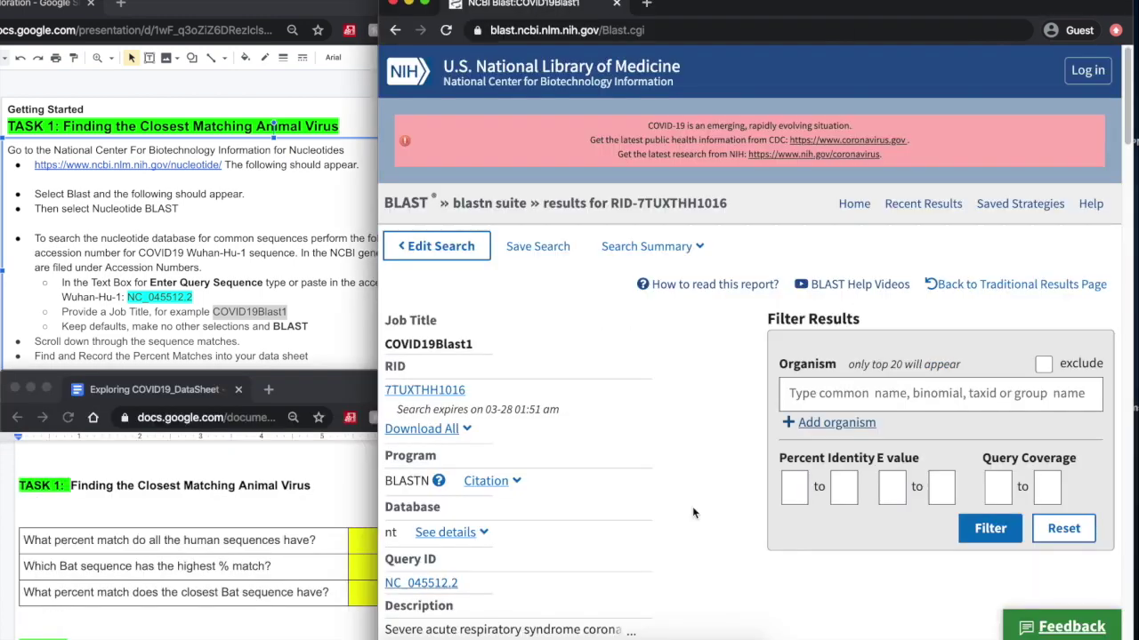
- Scroll the Descriptions table to the last match, noting each Per. Ident value
scroll(692, 512, down, 2)
scroll(691, 505, down, 5)
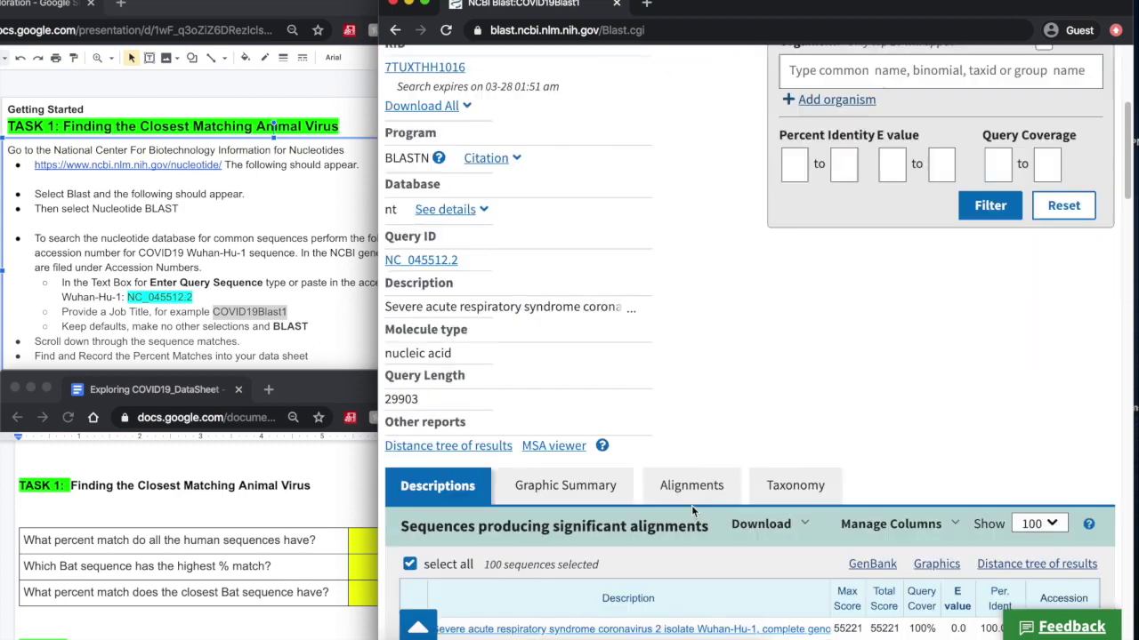
scroll(691, 505, down, 2)
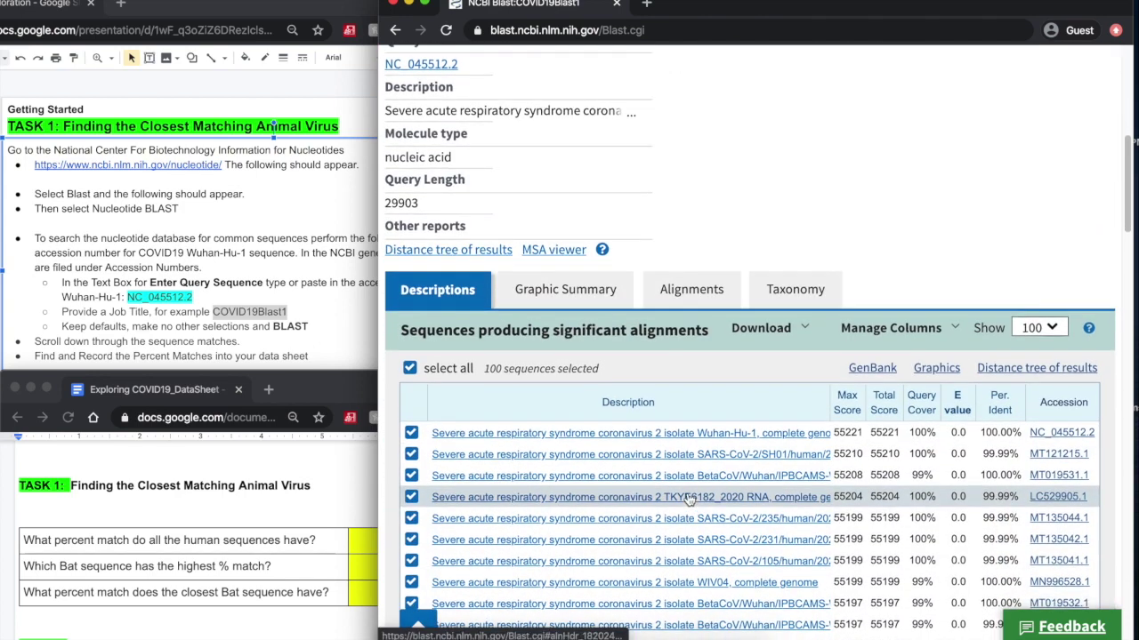
scroll(685, 480, down, 2)
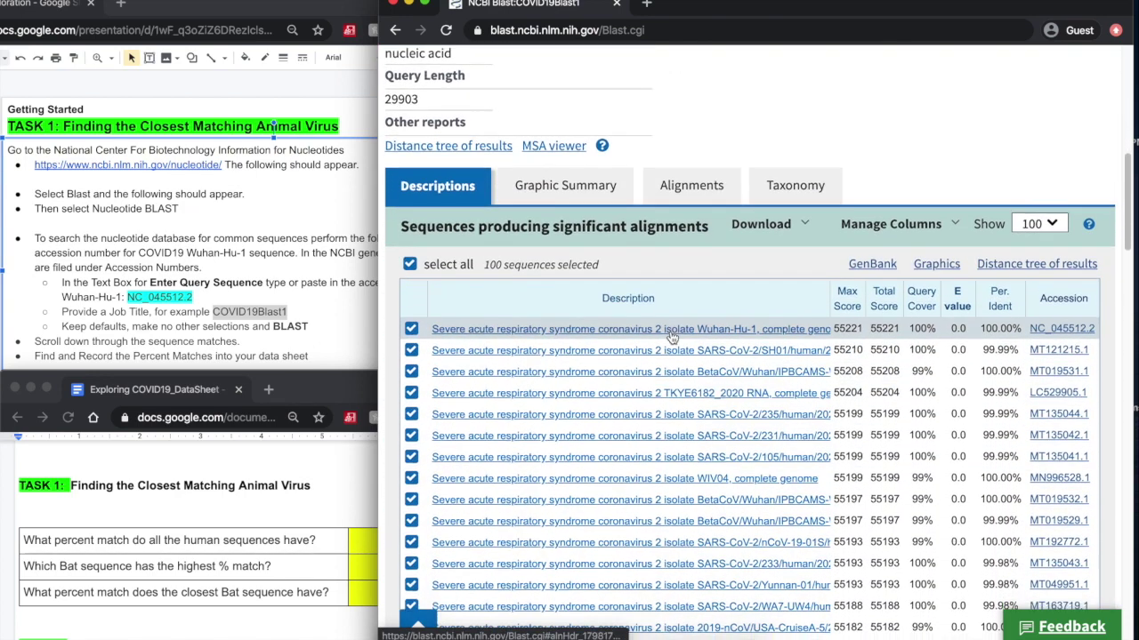
scroll(669, 355, down, 2)
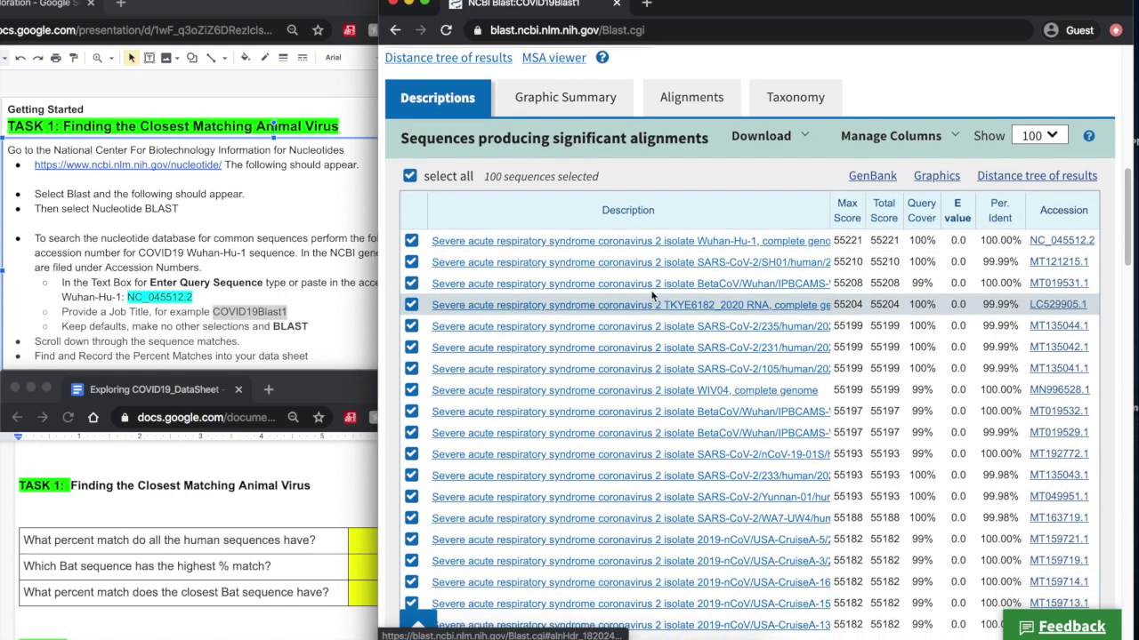
scroll(649, 235, down, 1)
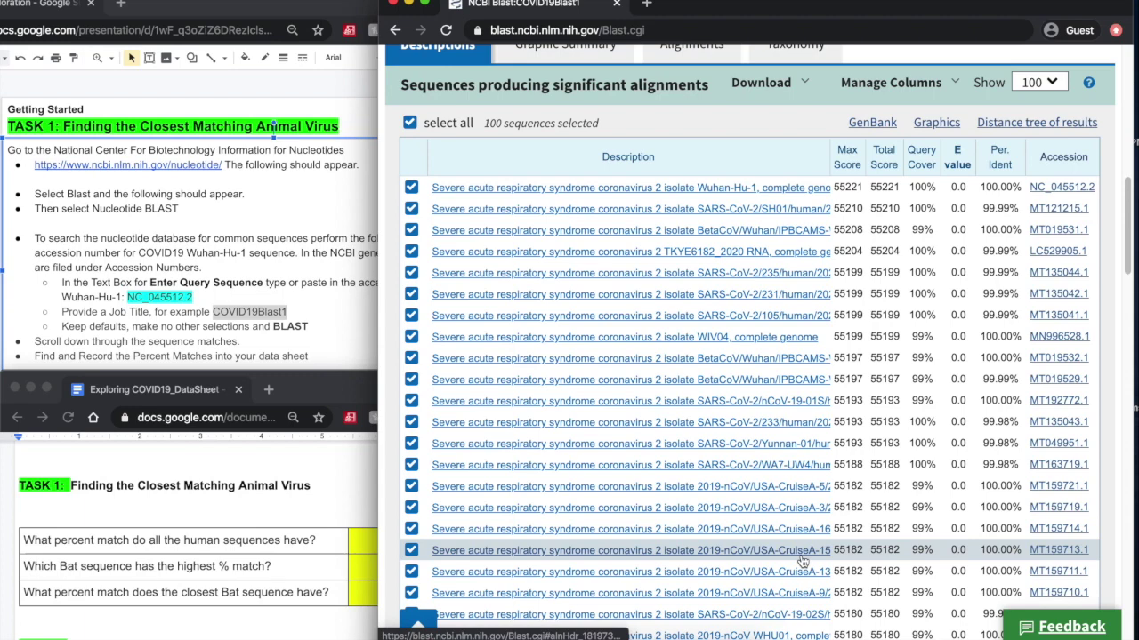
scroll(802, 562, down, 3)
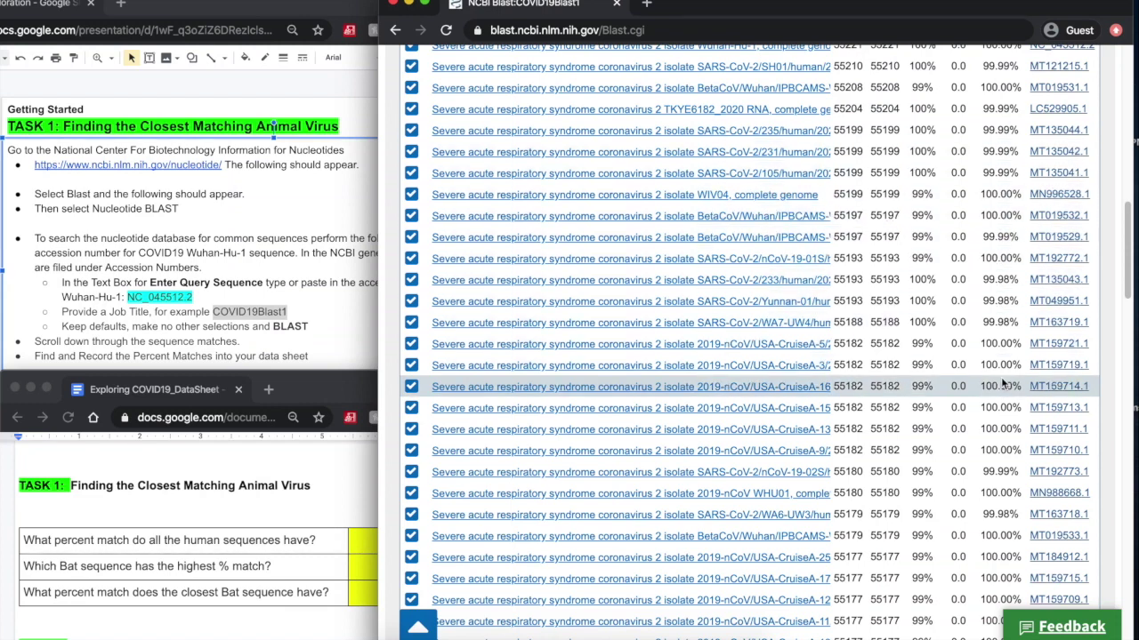
scroll(1000, 425, down, 1)
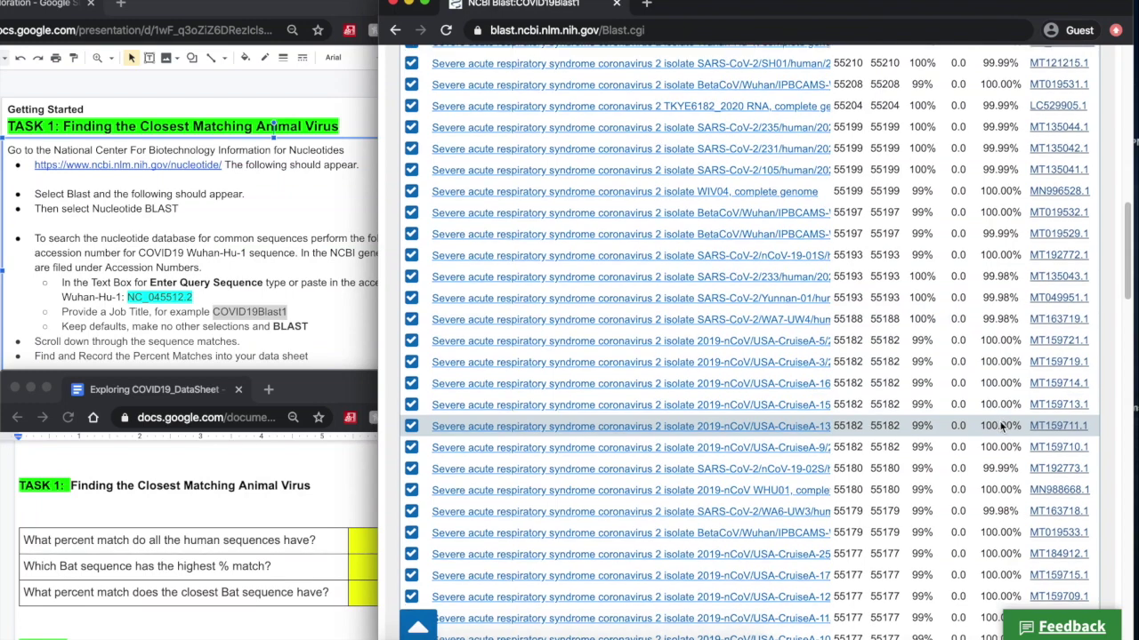
scroll(1001, 427, down, 5)
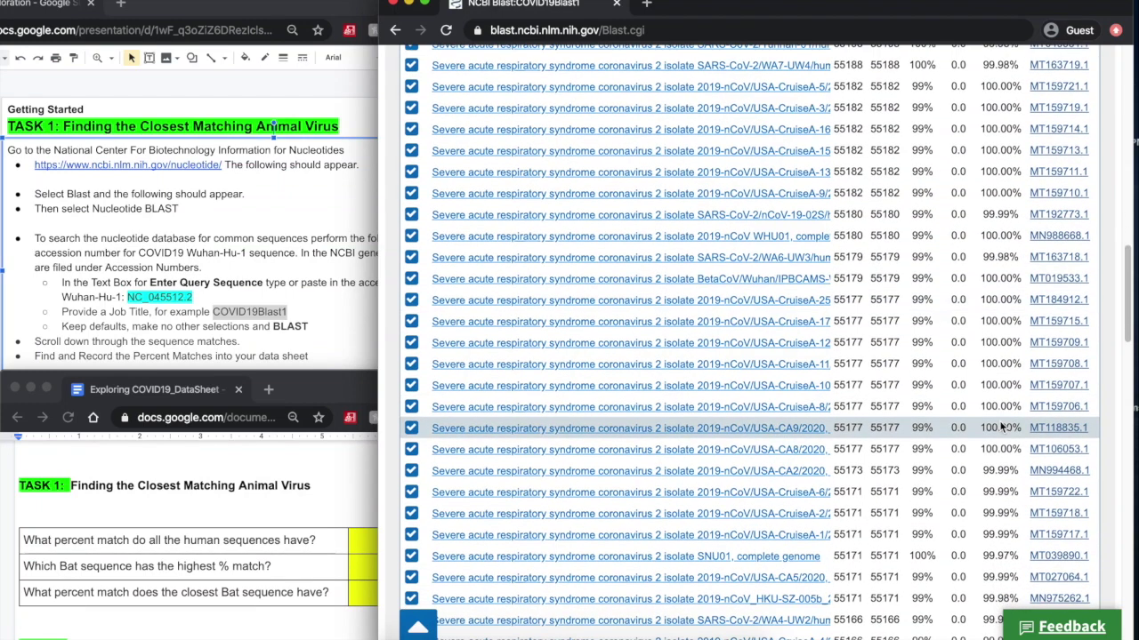
scroll(1000, 427, down, 5)
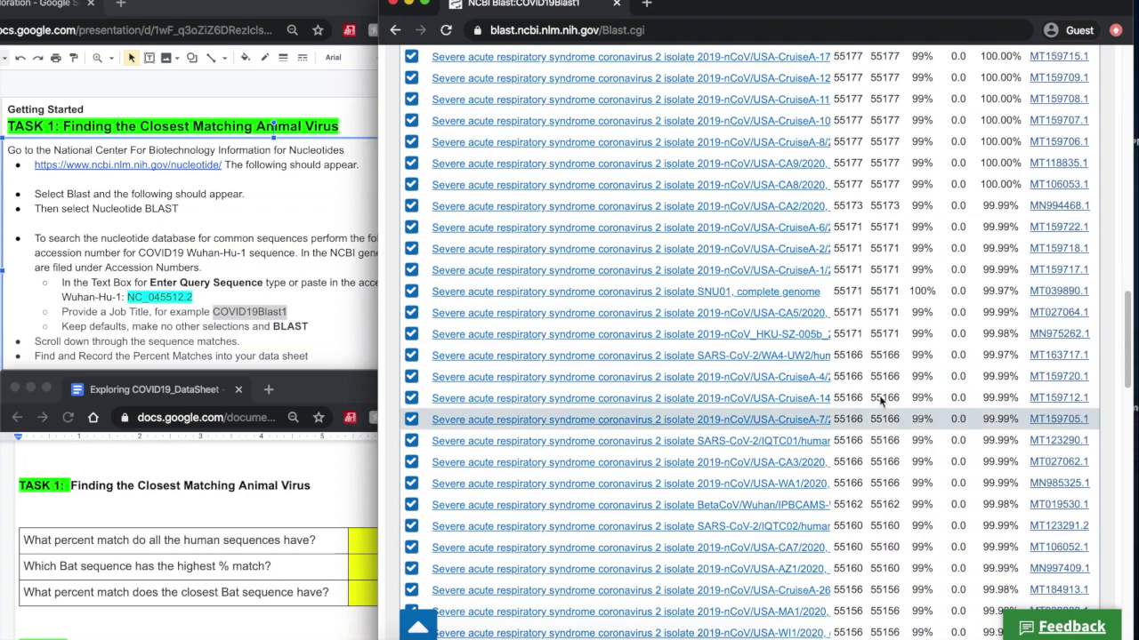
scroll(771, 525, down, 1)
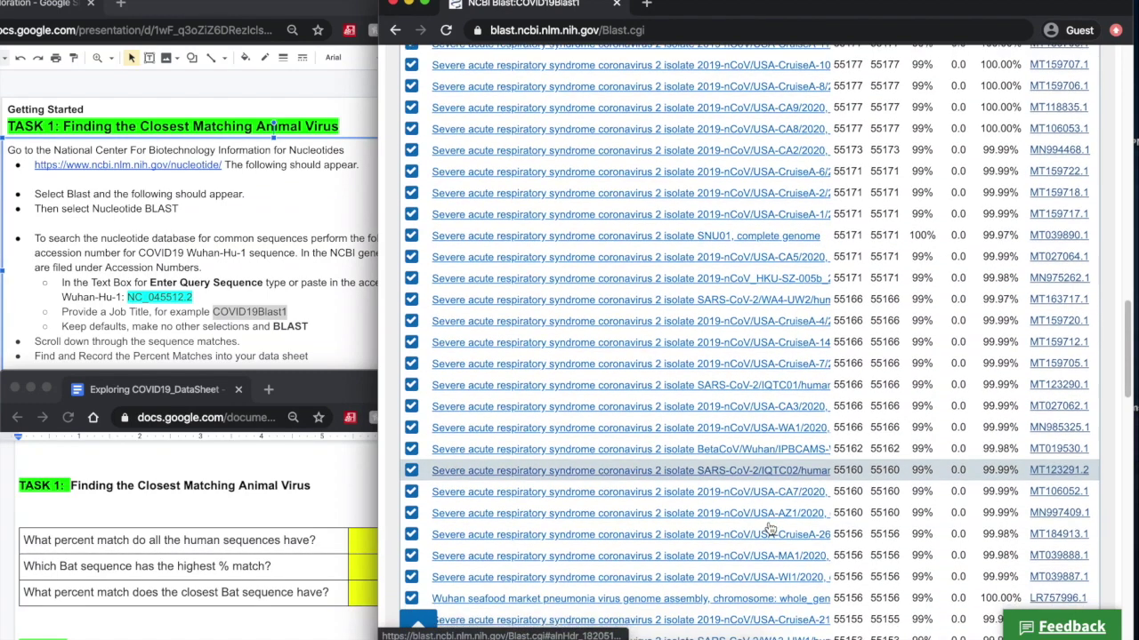
scroll(771, 529, down, 2)
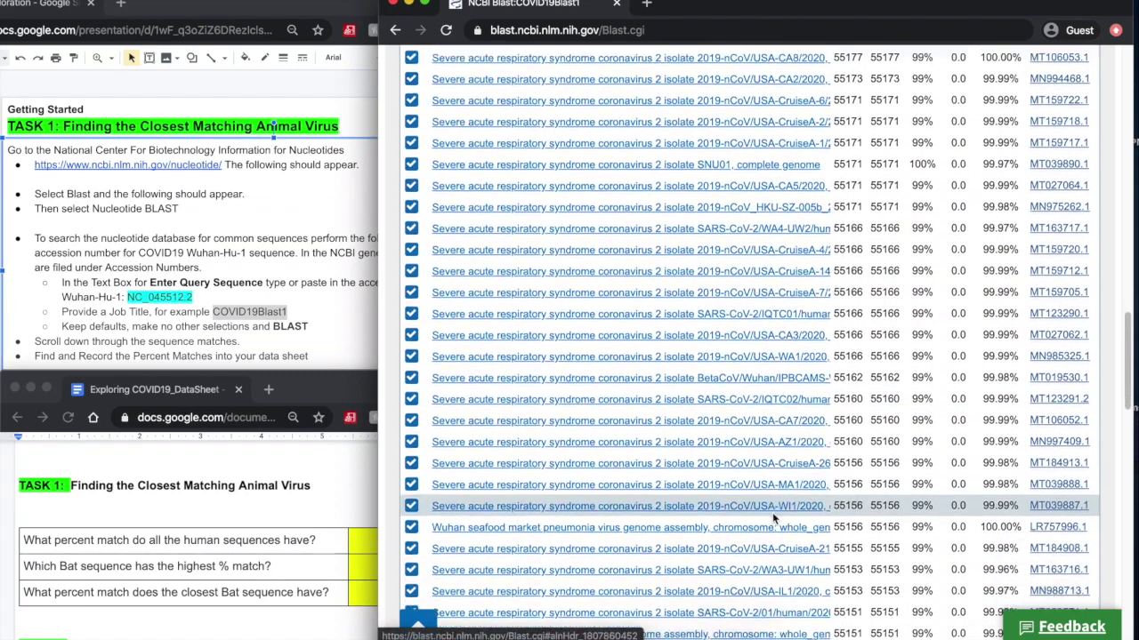
scroll(772, 512, down, 10)
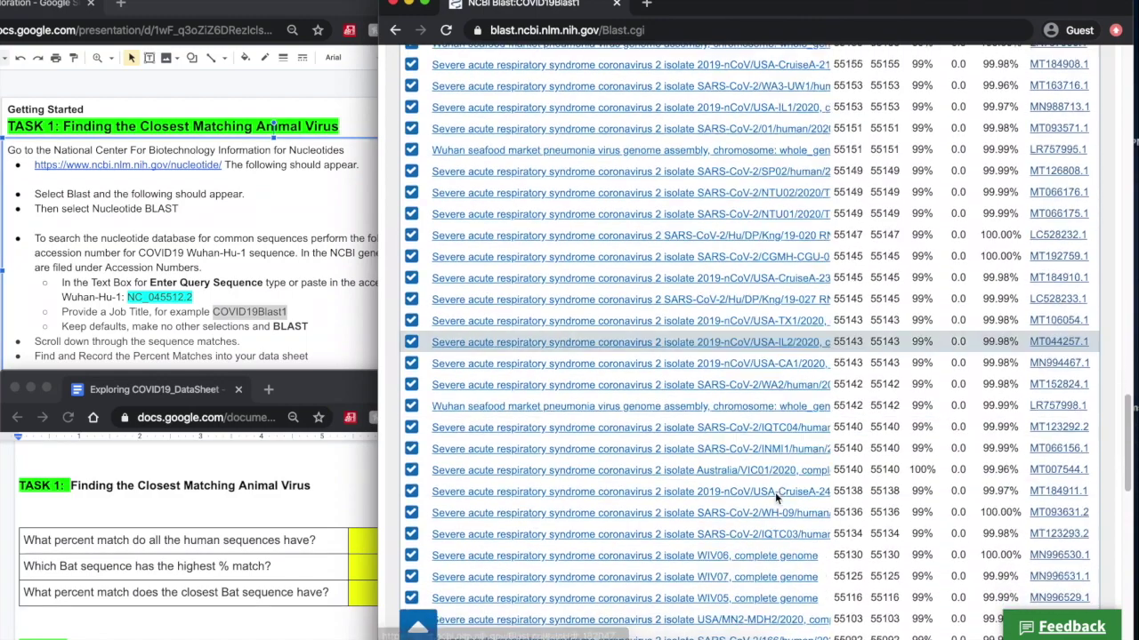
scroll(775, 492, down, 5)
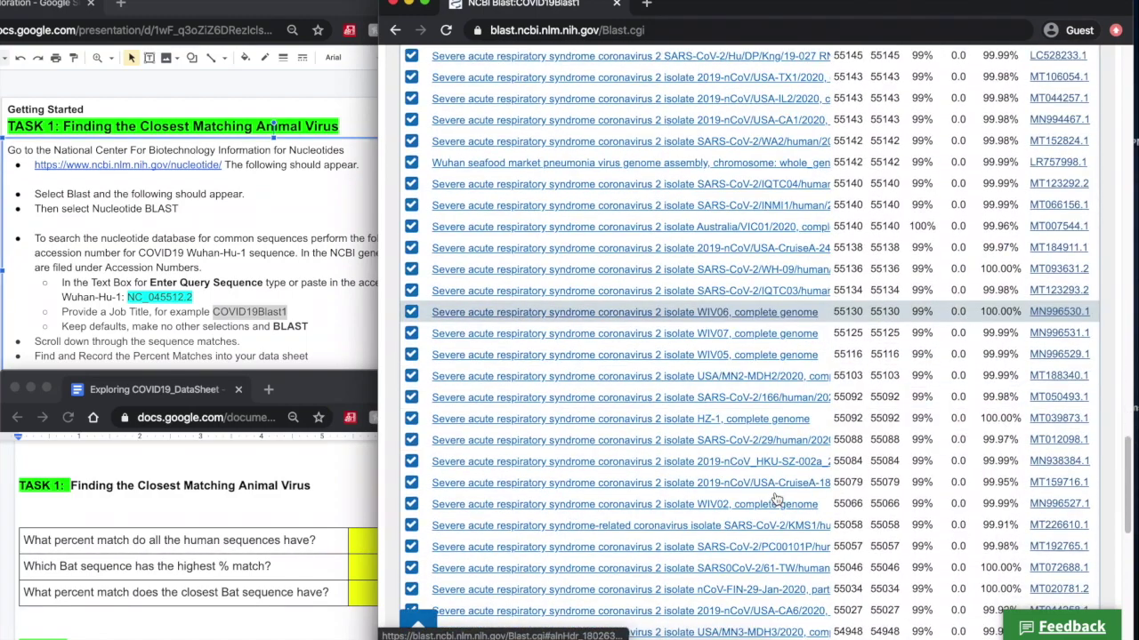
scroll(775, 499, down, 2)
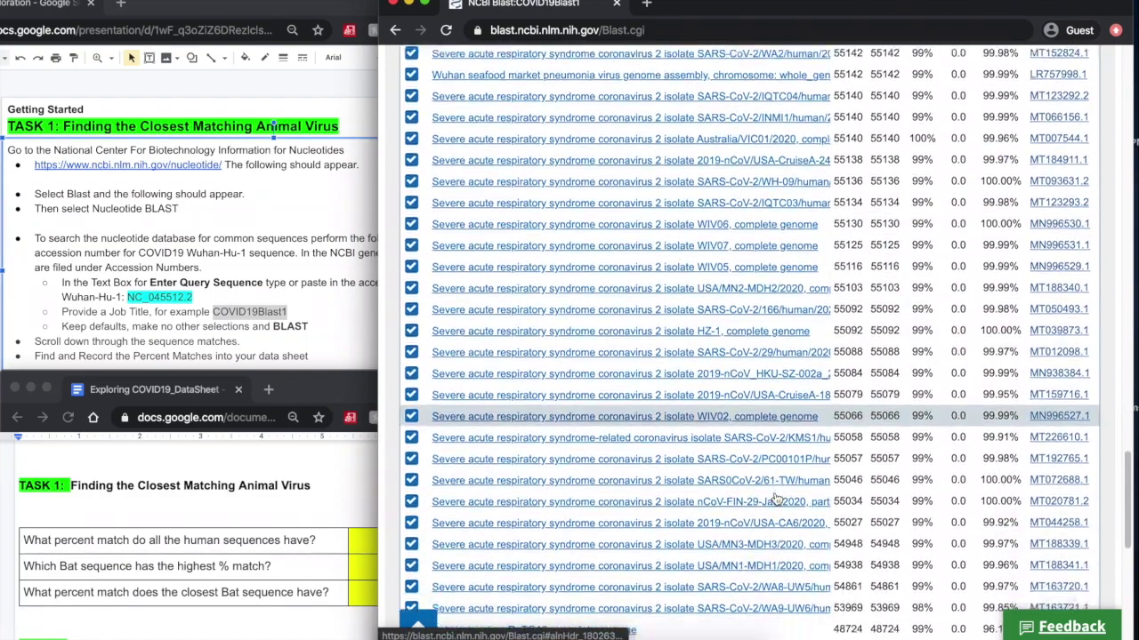
scroll(775, 498, down, 2)
scroll(610, 598, down, 5)
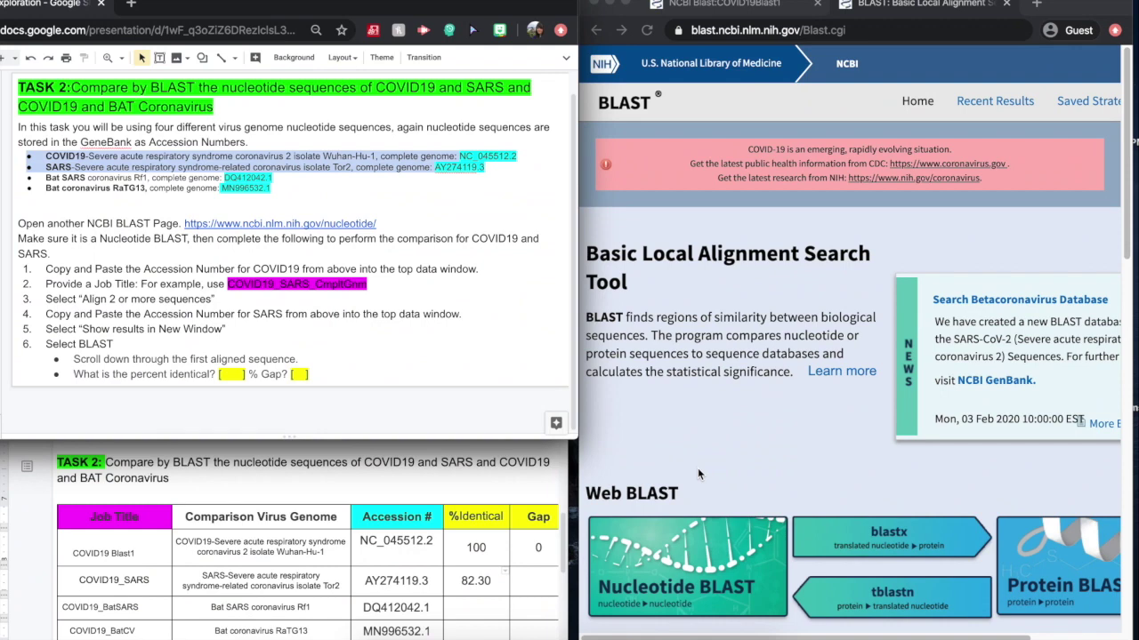
- Bring the new BLAST home page tab into focus beside the Task 2 instructions
click(678, 580)
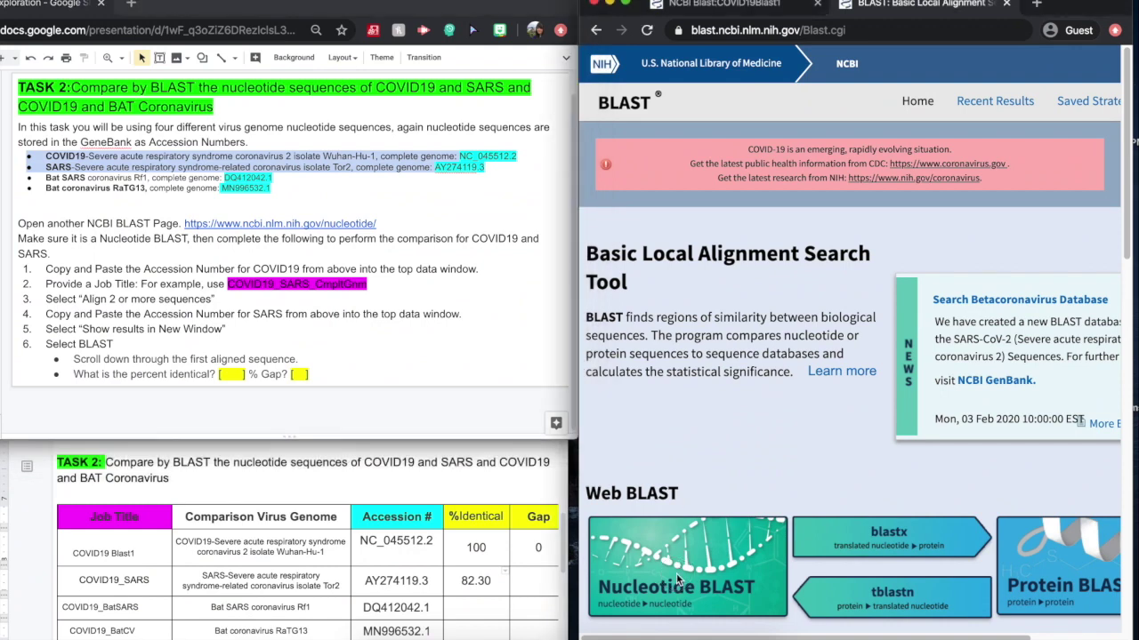
- In the Nucleotide BLAST form, enter NC_045512.2 as the query sequence
click(678, 580)
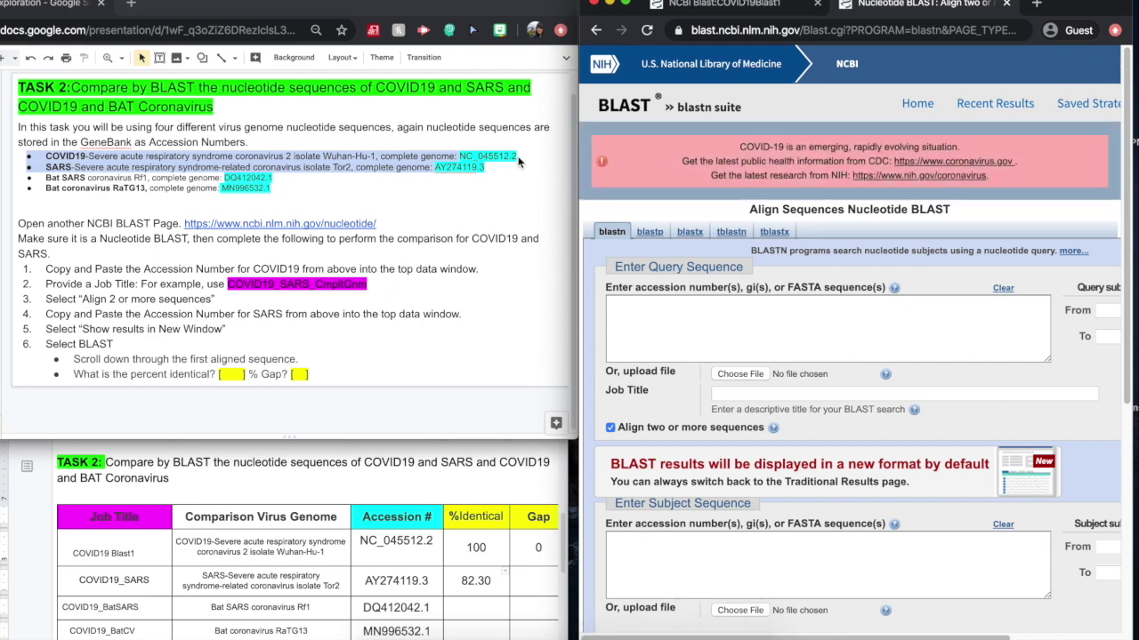
click(481, 156)
click(512, 153)
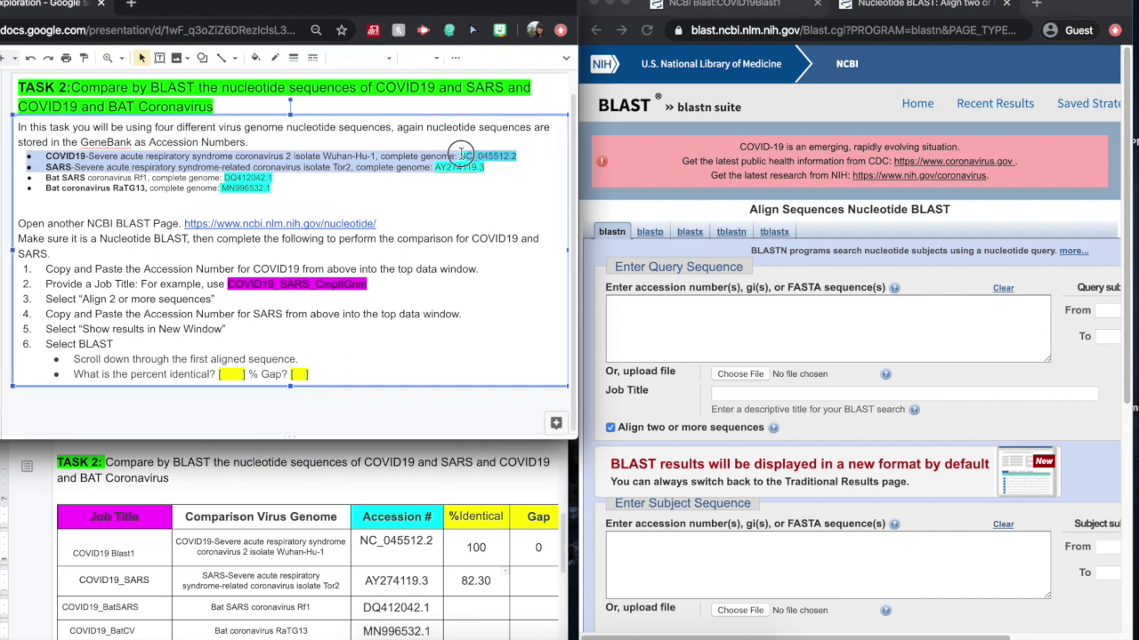
click(690, 316)
click(689, 311)
text(NC_045512.2)
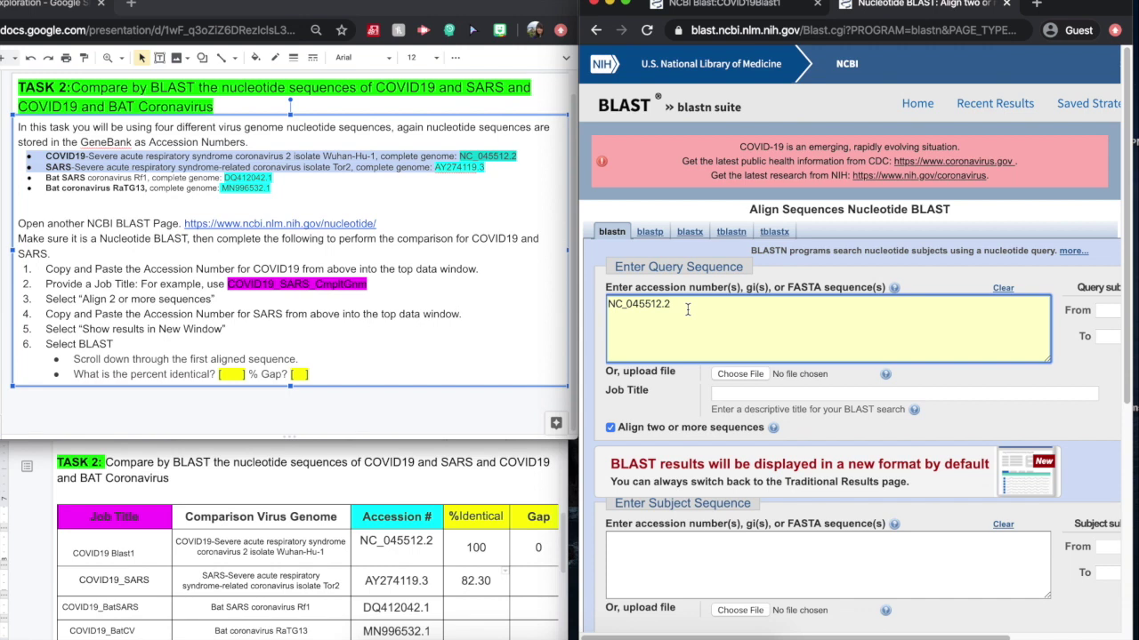
- Enter the SARS accession AY274119.3 as the subject sequence
click(488, 173)
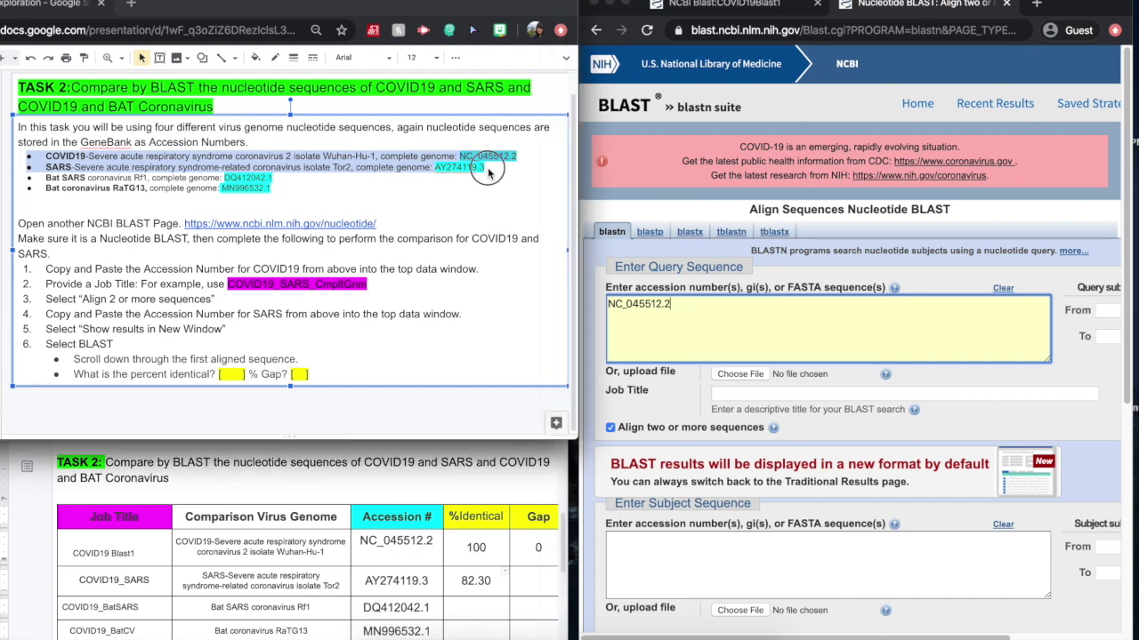
click(439, 168)
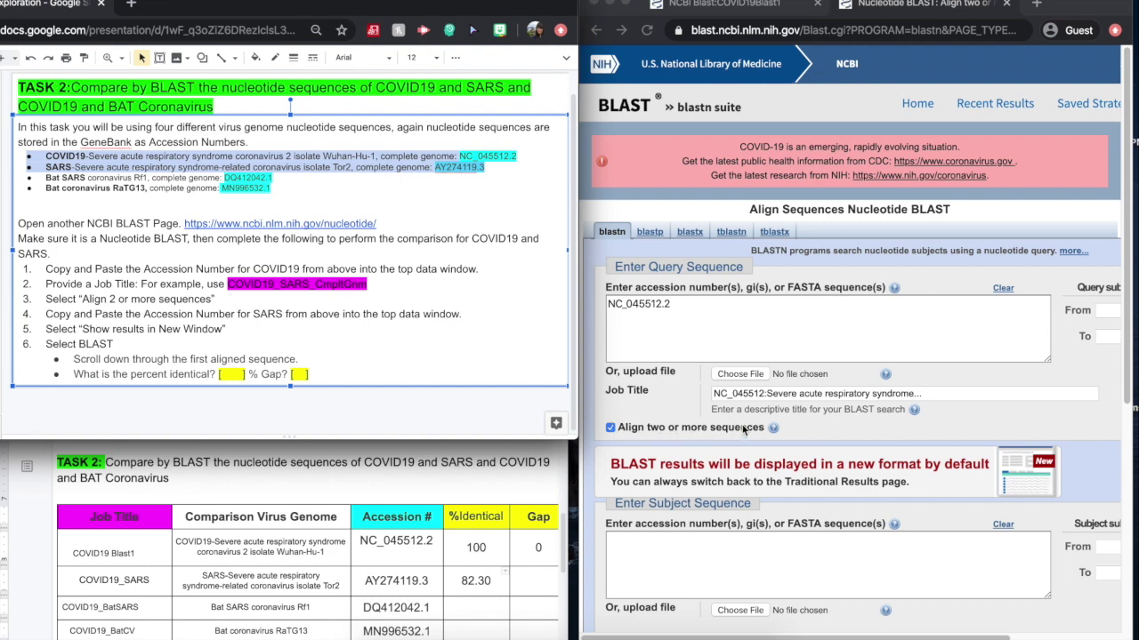
scroll(698, 565, down, 2)
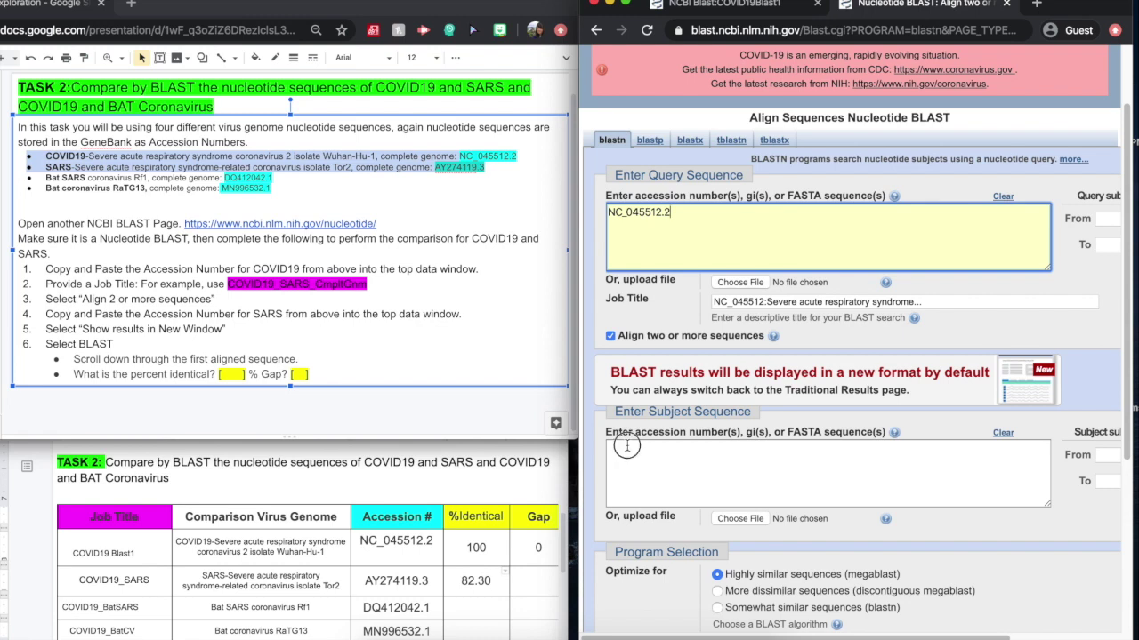
click(628, 450)
text(AY274119.3)
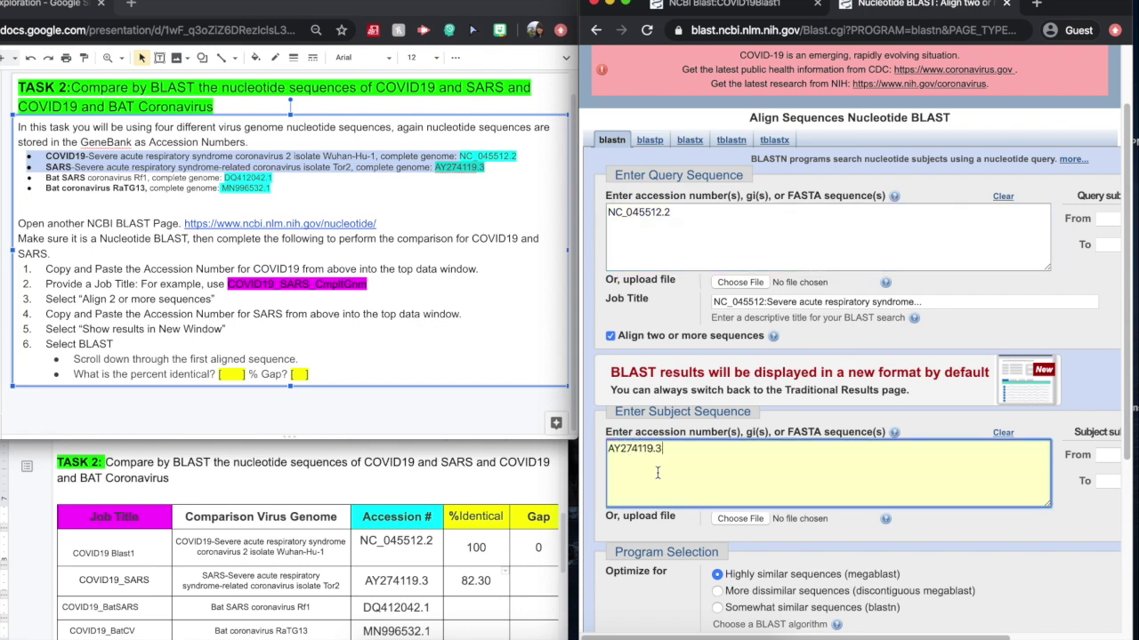
- Title the job COVID19_SARS_CmpltGnm, show results in a new window, and submit
scroll(669, 495, down, 1)
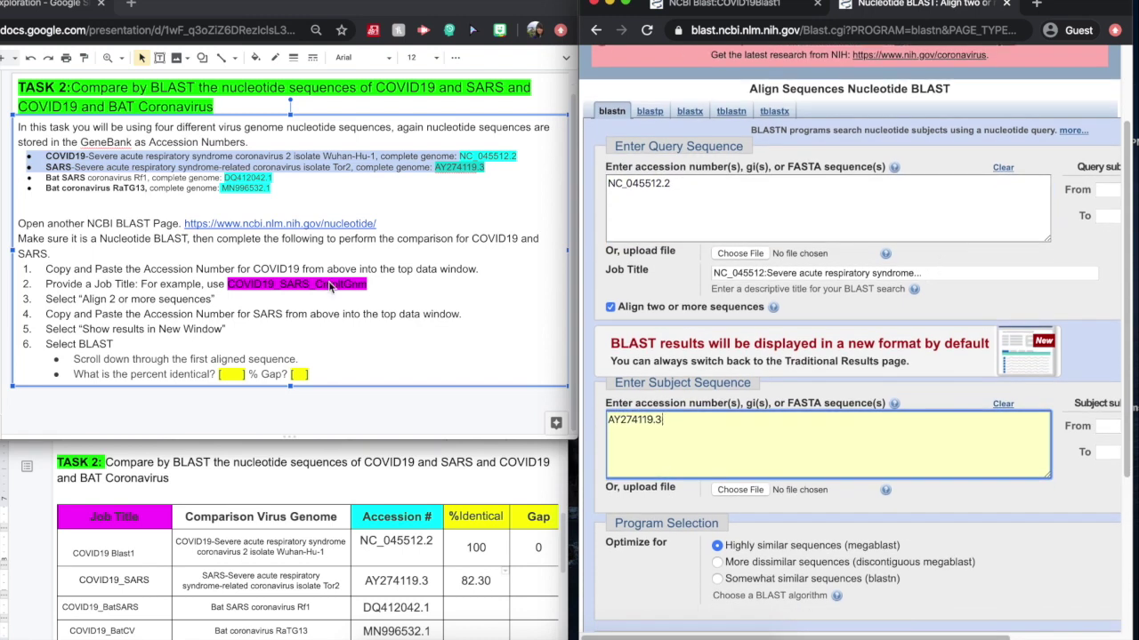
drag(391, 288, 228, 284)
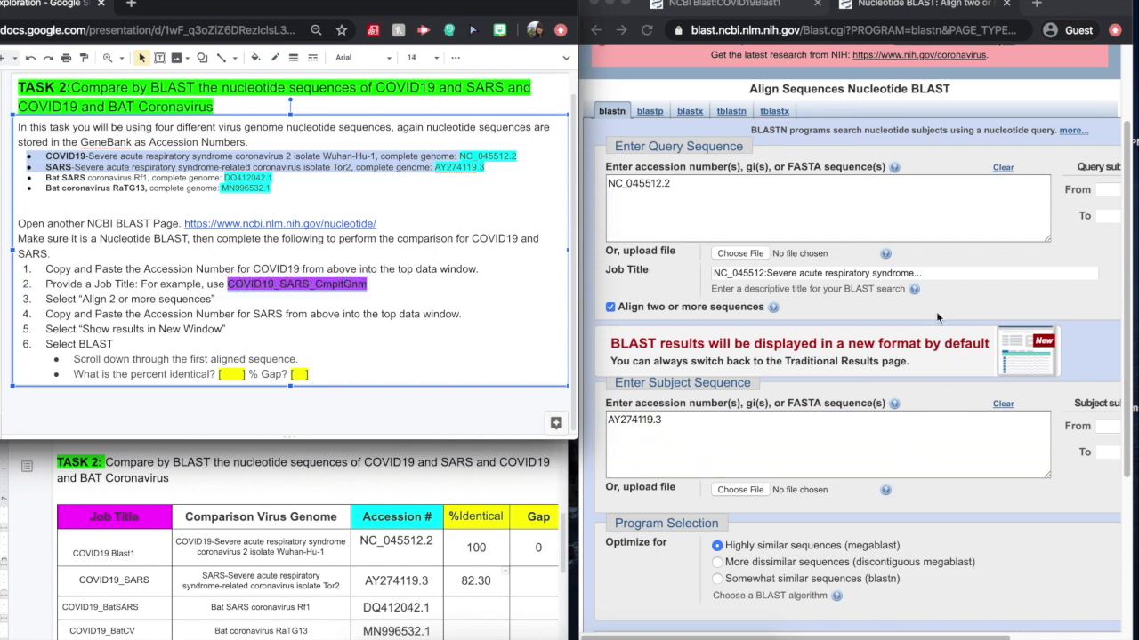
click(930, 274)
drag(931, 275, 661, 281)
text(COVID19_SARS_CmpltGnm)
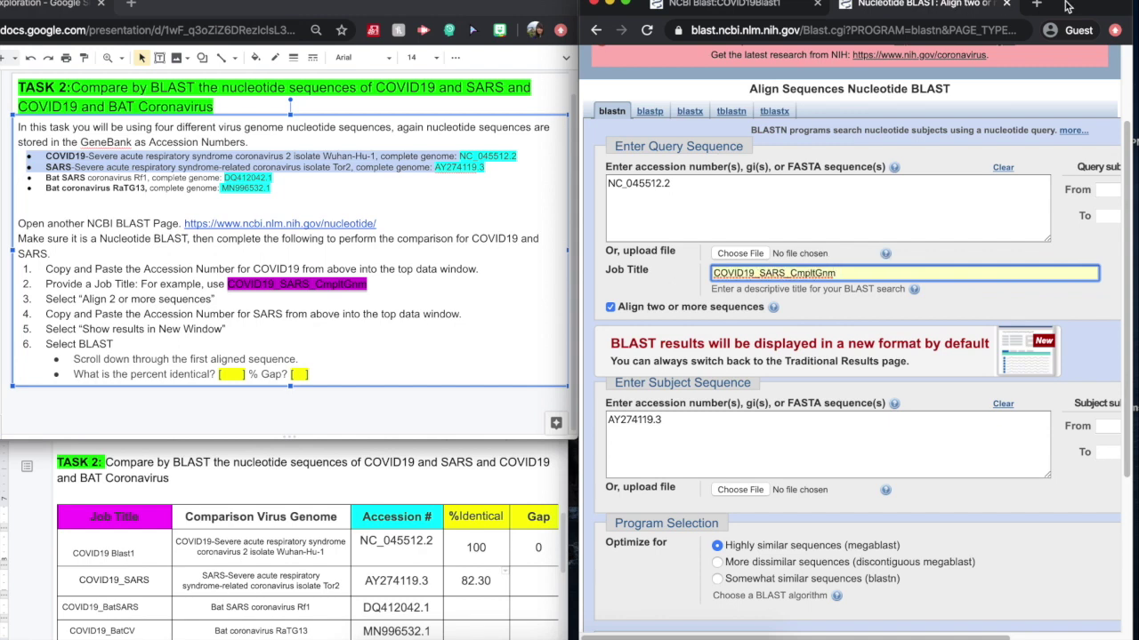
scroll(786, 493, down, 2)
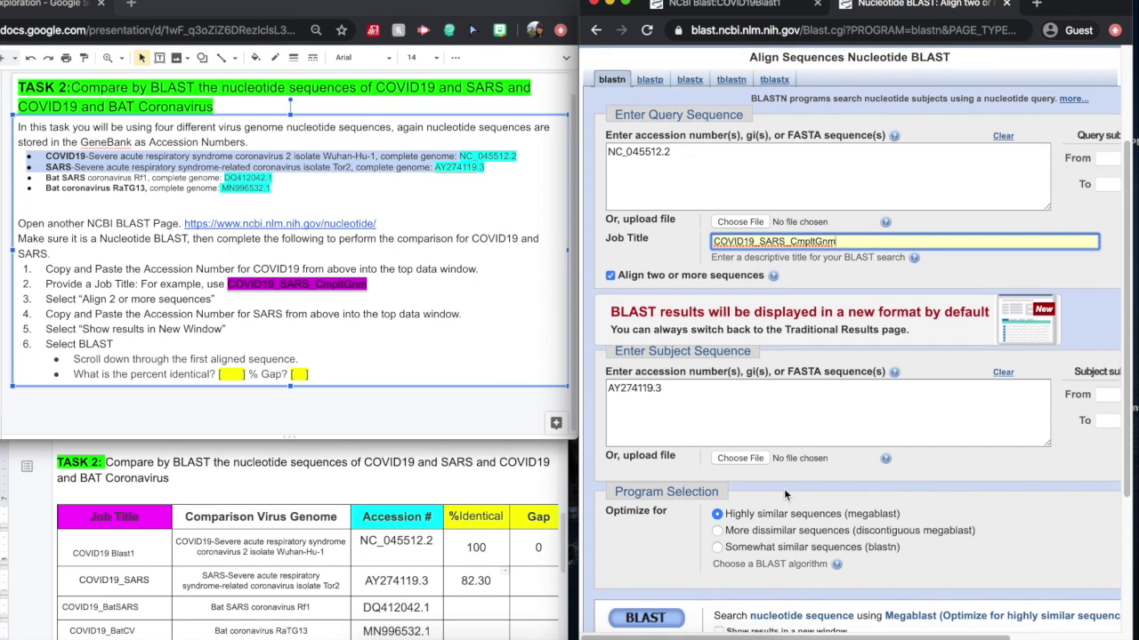
scroll(787, 495, down, 4)
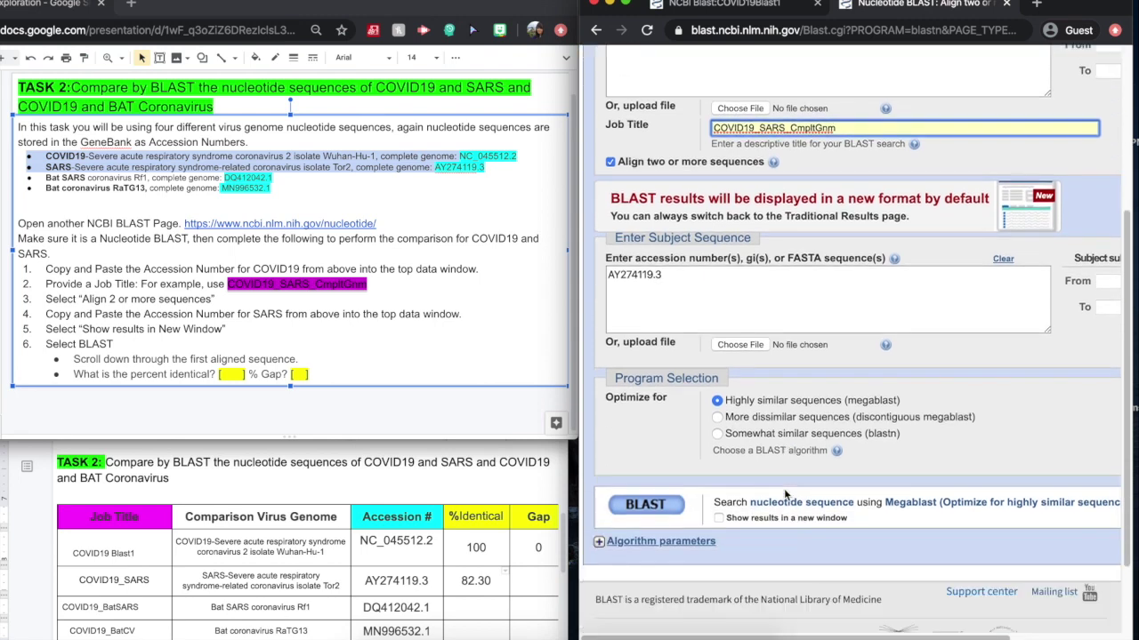
click(720, 519)
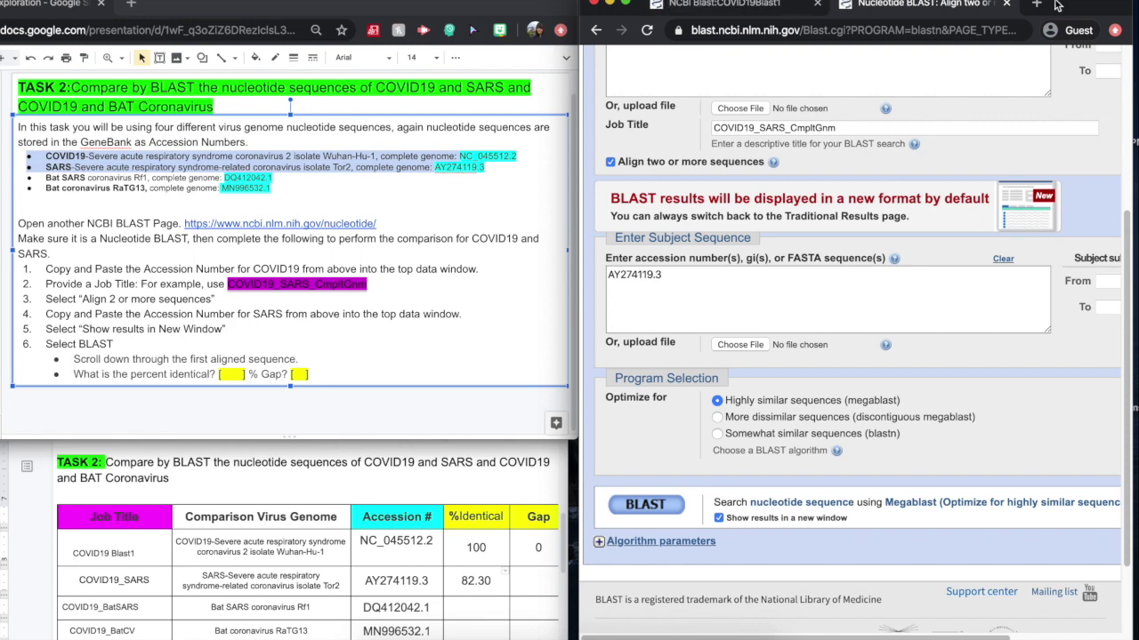
click(660, 504)
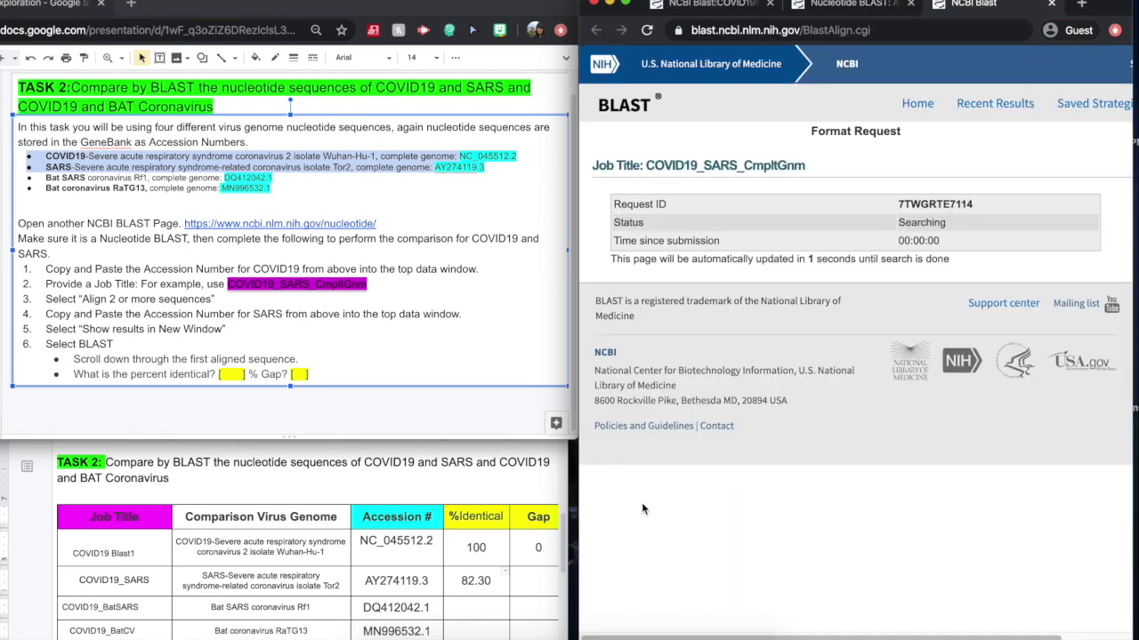
- Read the COVID19–SARS pairwise alignment (82% identities, 1% gaps), then return to the search form
scroll(872, 501, down, 5)
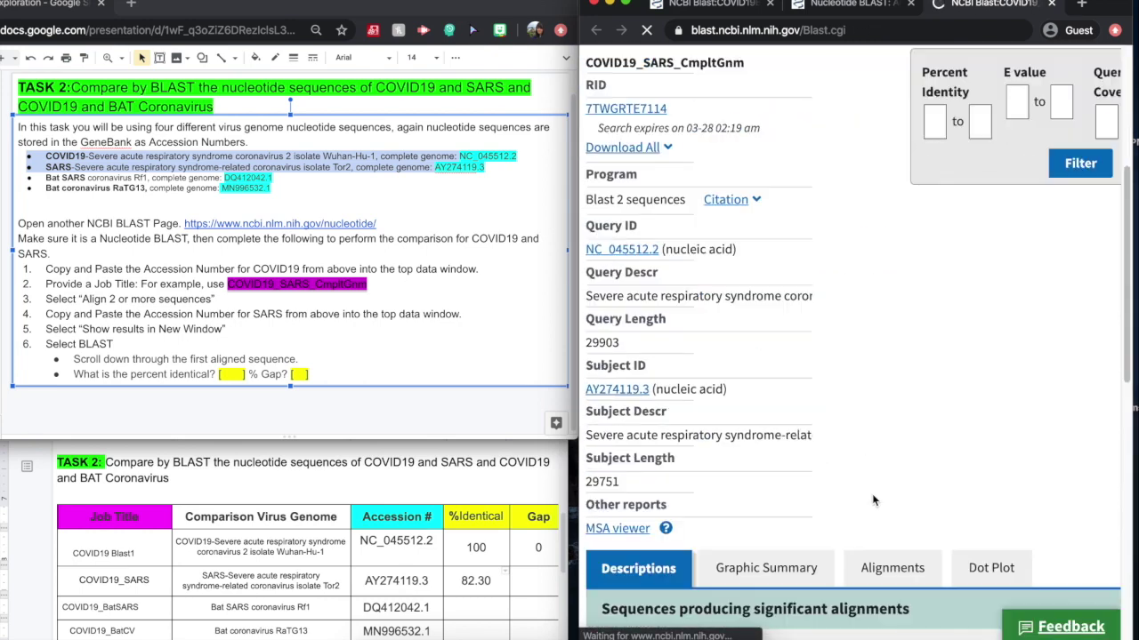
scroll(871, 498, down, 3)
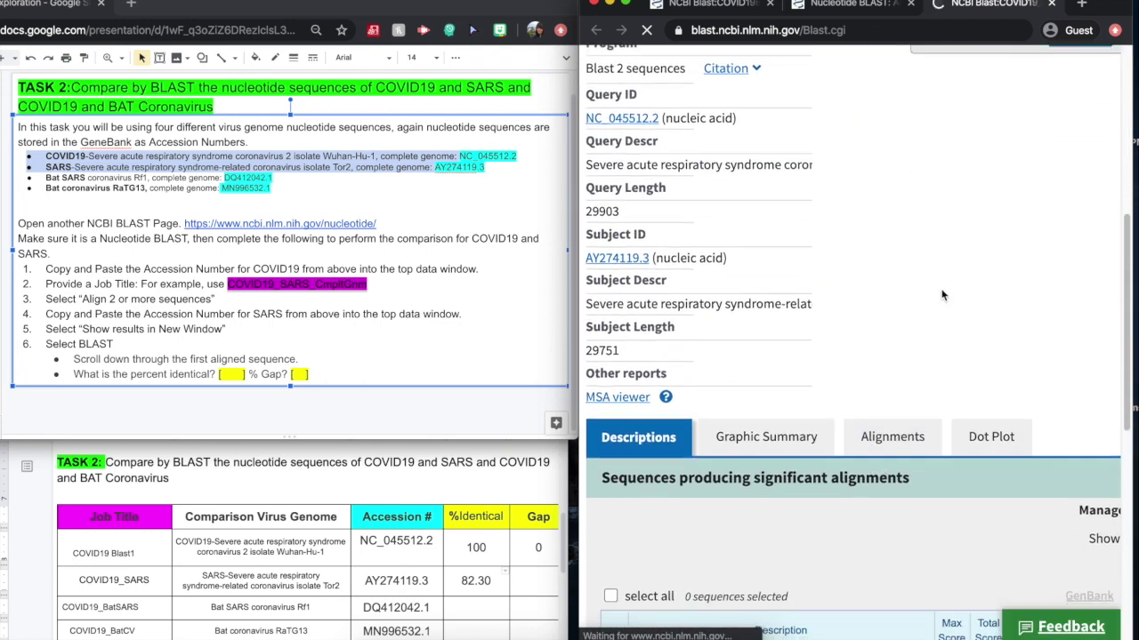
scroll(928, 328, down, 3)
click(875, 302)
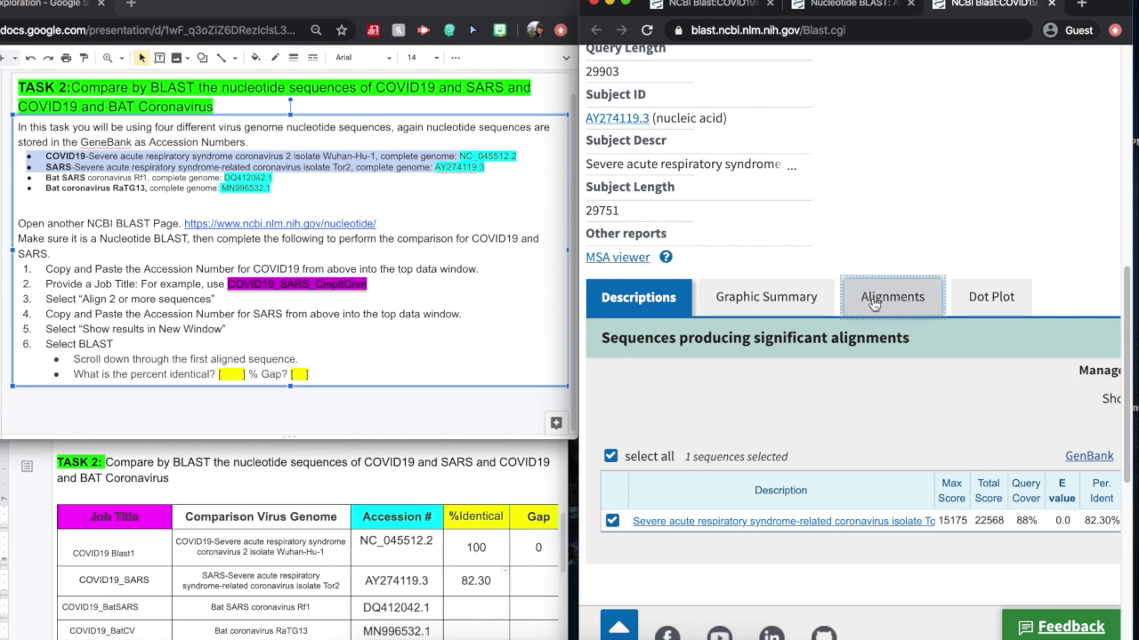
scroll(922, 567, up, 1)
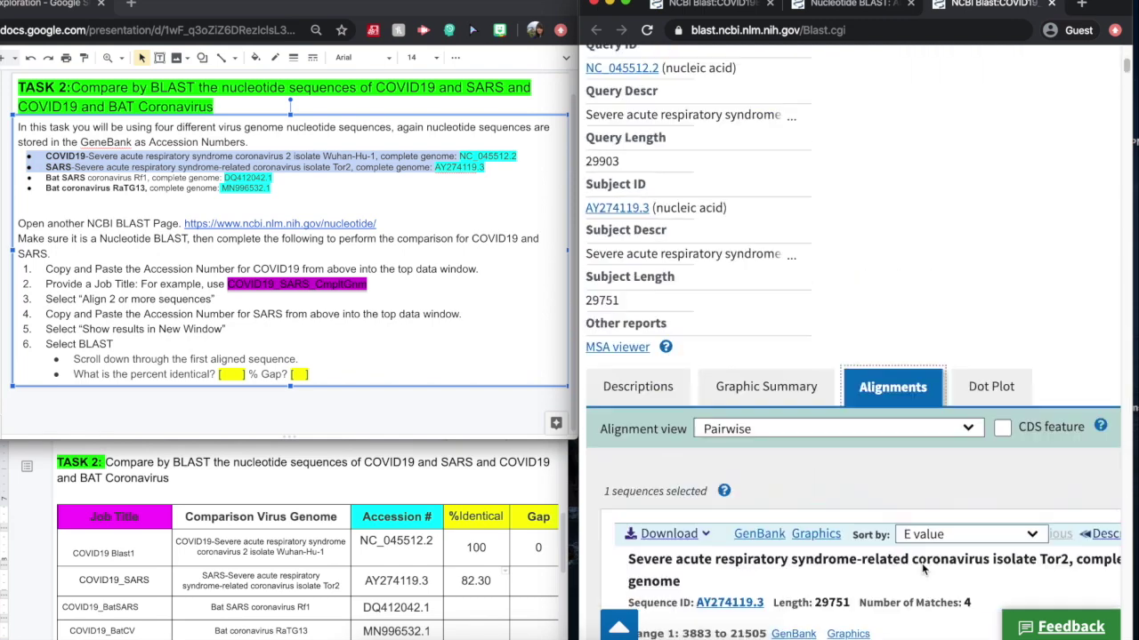
scroll(923, 567, down, 3)
scroll(922, 567, down, 1)
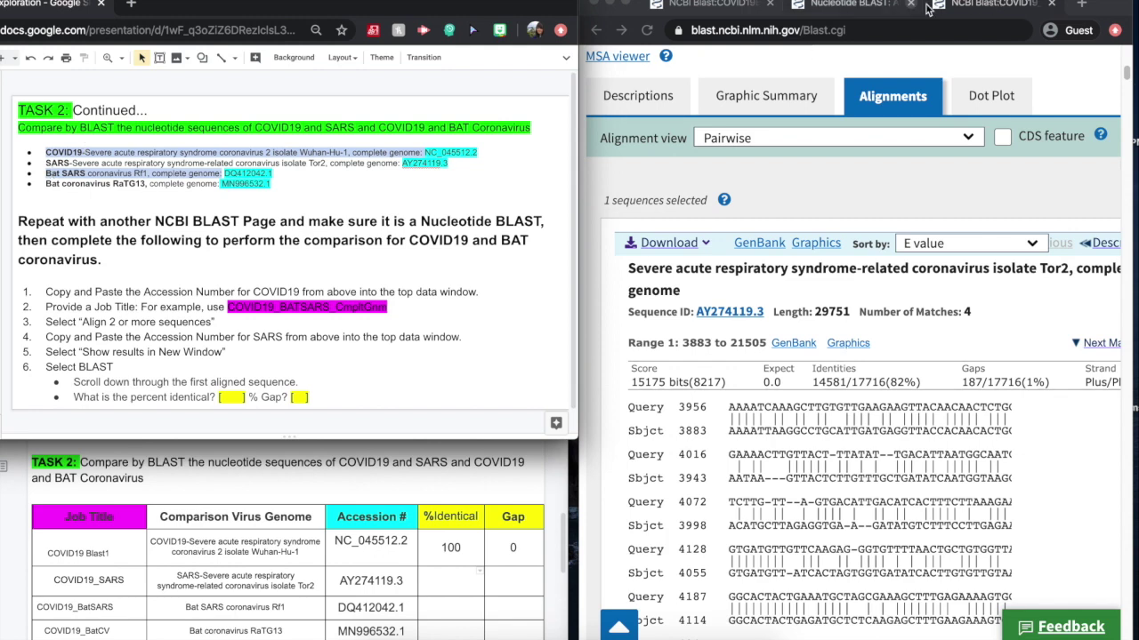
click(845, 4)
- Replace the subject sequence with the bat SARS accession DQ412042.1
scroll(712, 276, up, 2)
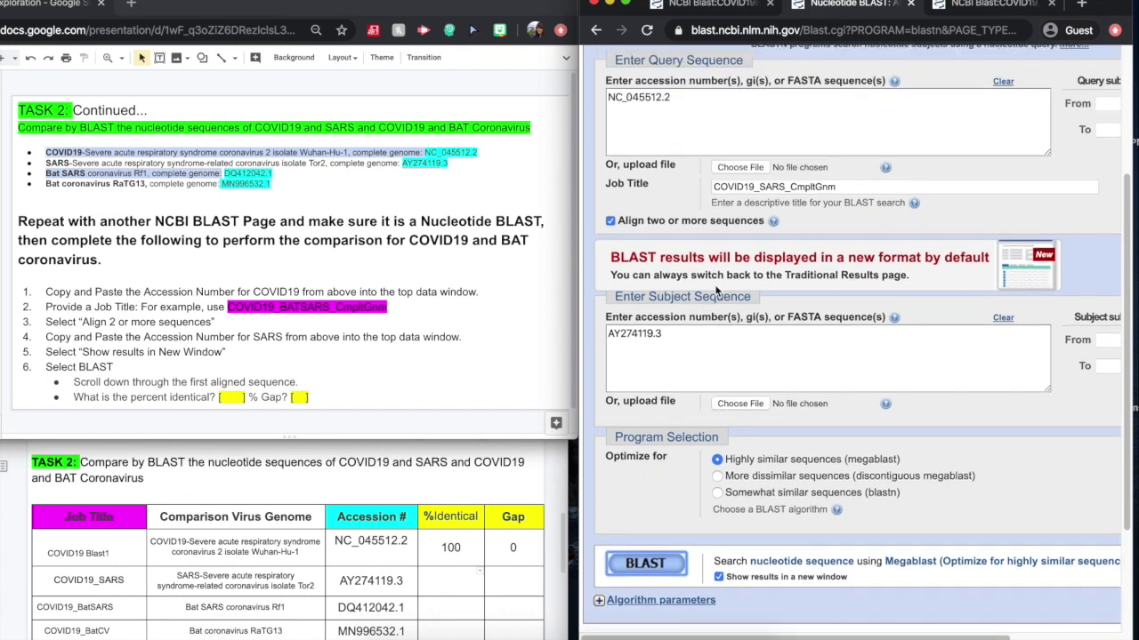
scroll(718, 178, up, 2)
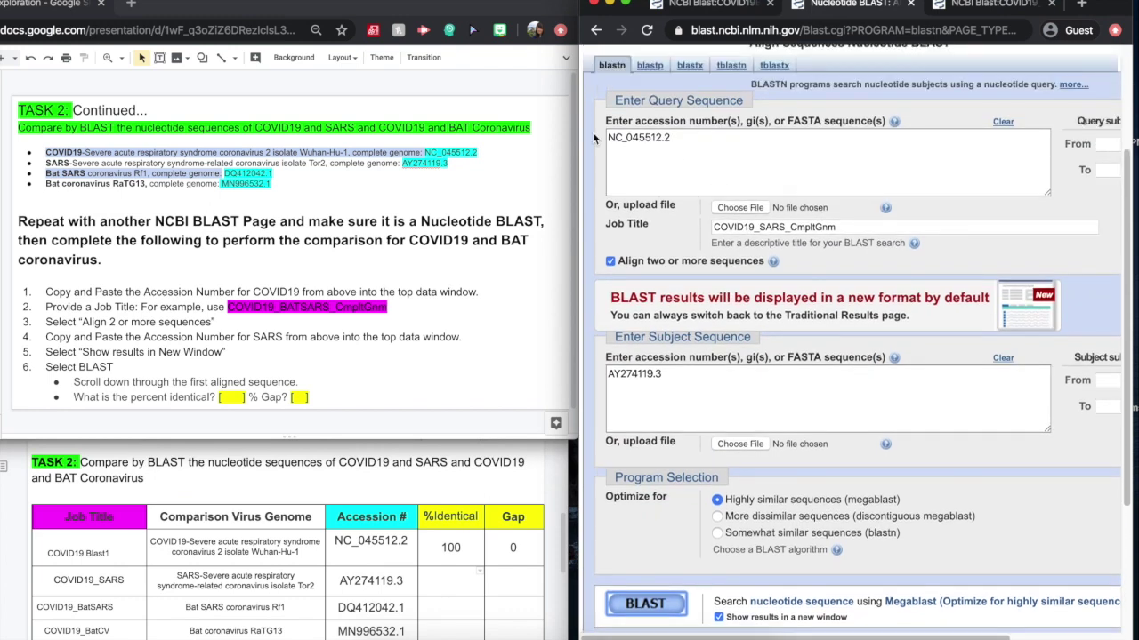
click(282, 176)
click(238, 173)
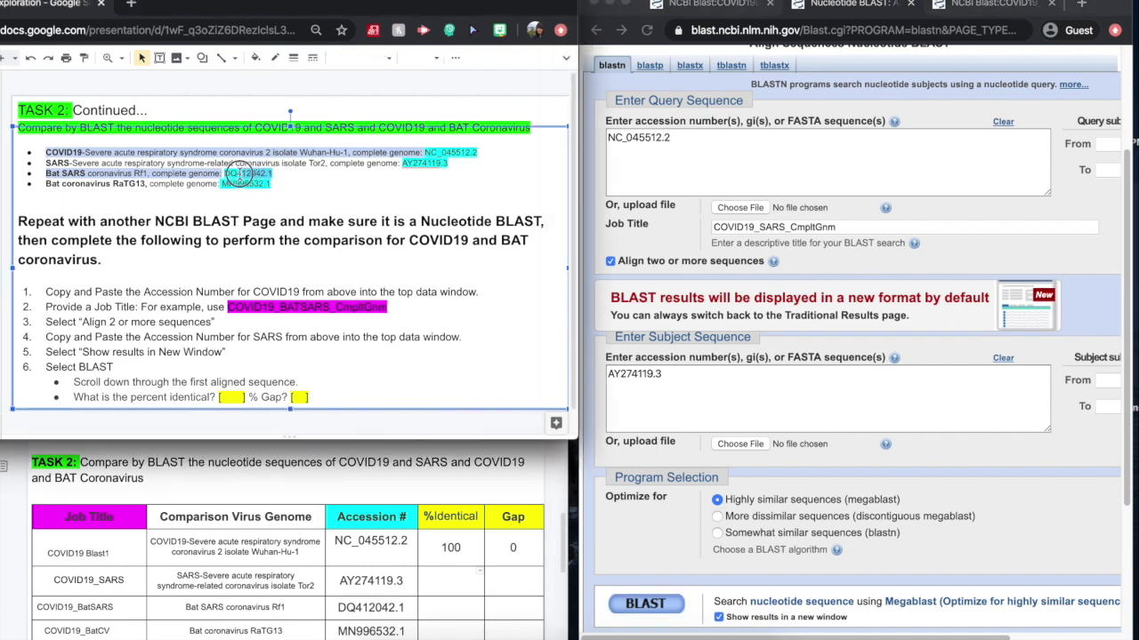
double_click(238, 174)
key(super+c)
drag(663, 368, 593, 367)
key(super+v)
scroll(663, 267, down, 1)
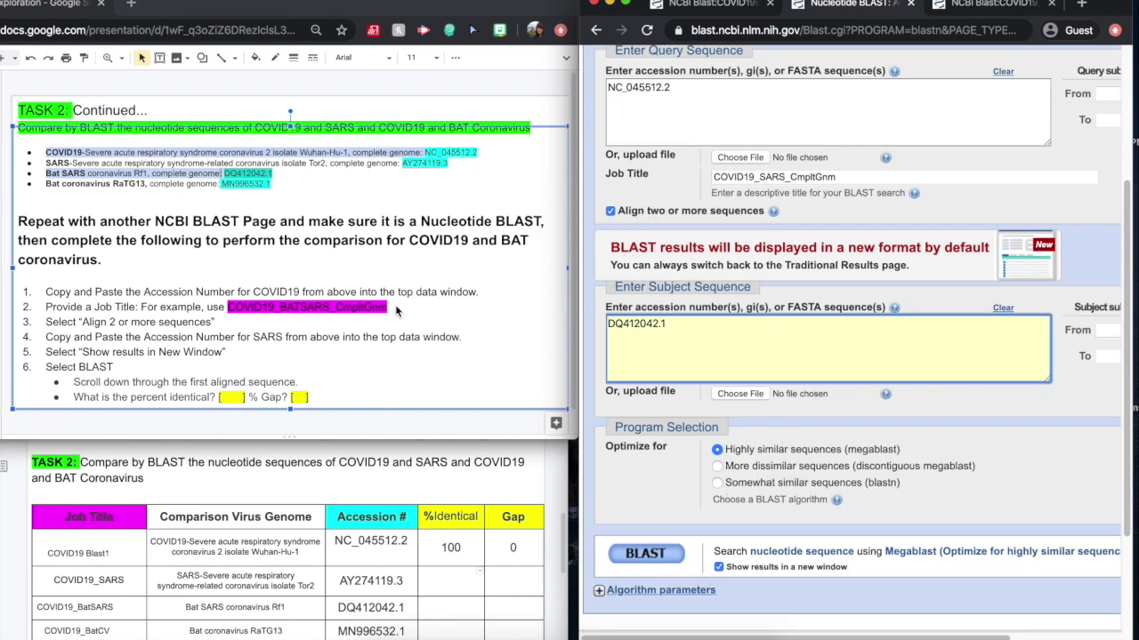
- Retitle the job COVID19_BATSARS_CmpltGnm and submit the comparison
drag(407, 308, 224, 308)
drag(836, 177, 703, 182)
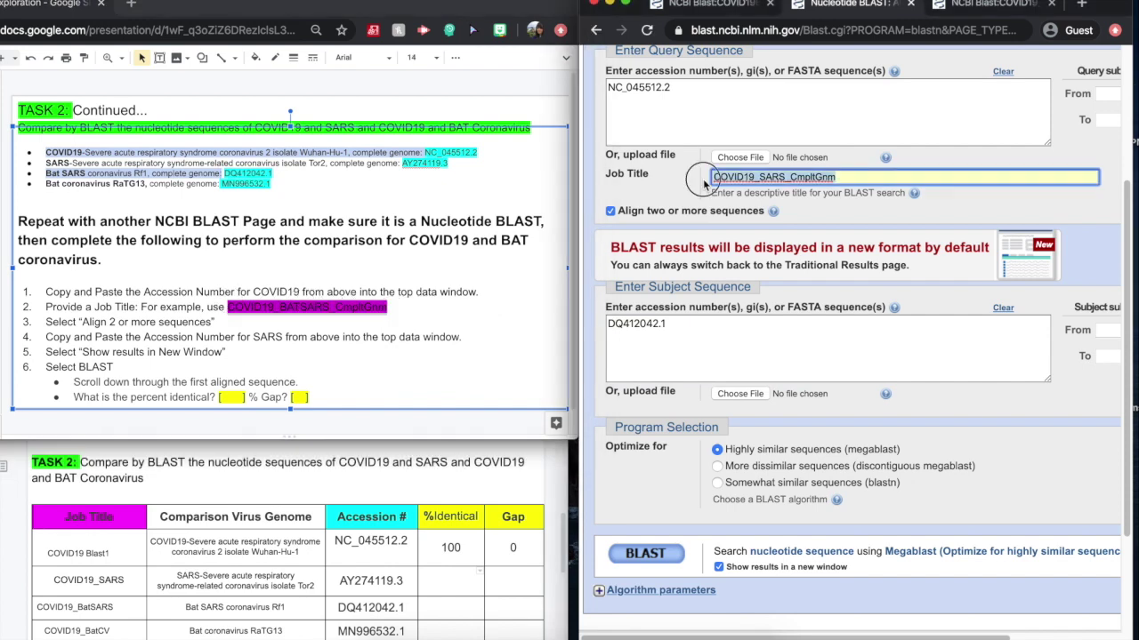
text(COVID19_BATSARS_CmpltGnm)
click(645, 553)
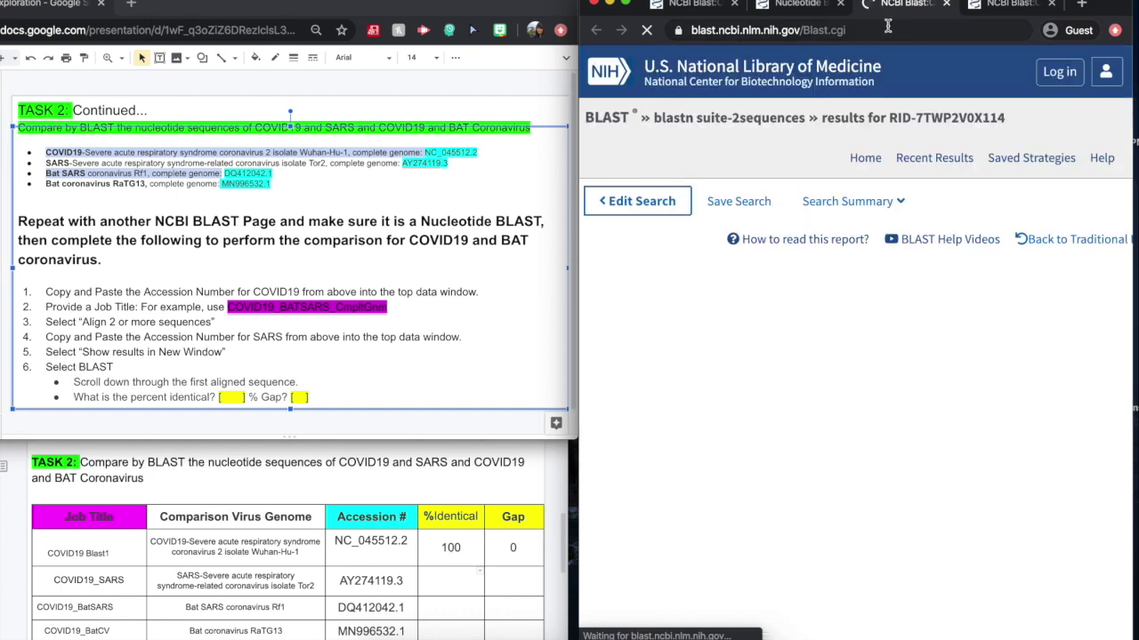
- Open the Bat SARS coronavirus Rf1 alignment: 82% identities (14439/17681), 0% gaps
scroll(881, 472, down, 5)
click(892, 445)
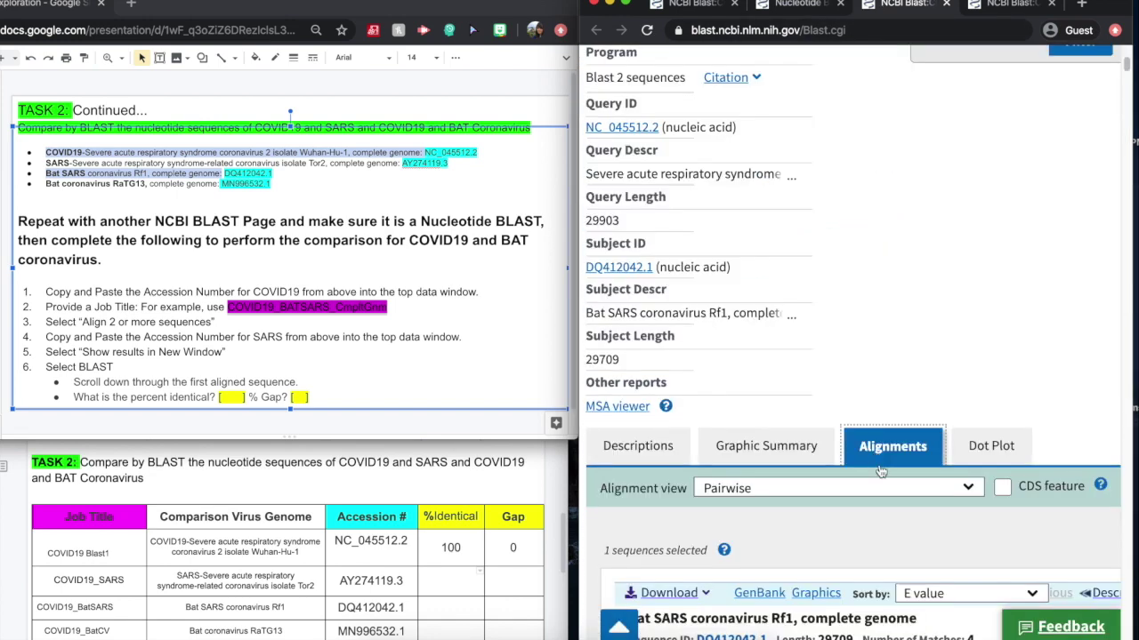
scroll(880, 471, down, 5)
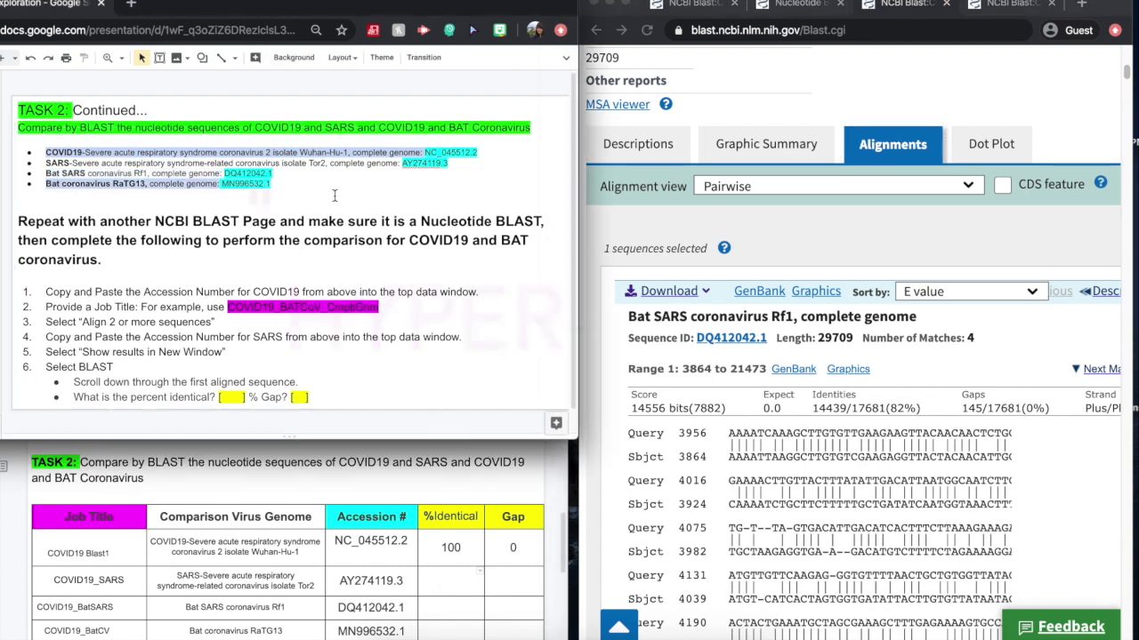
- Set subject MN996532.1, retitle the job COVID19_BATCoV_CmpltGnm, and run the comparison
click(791, 5)
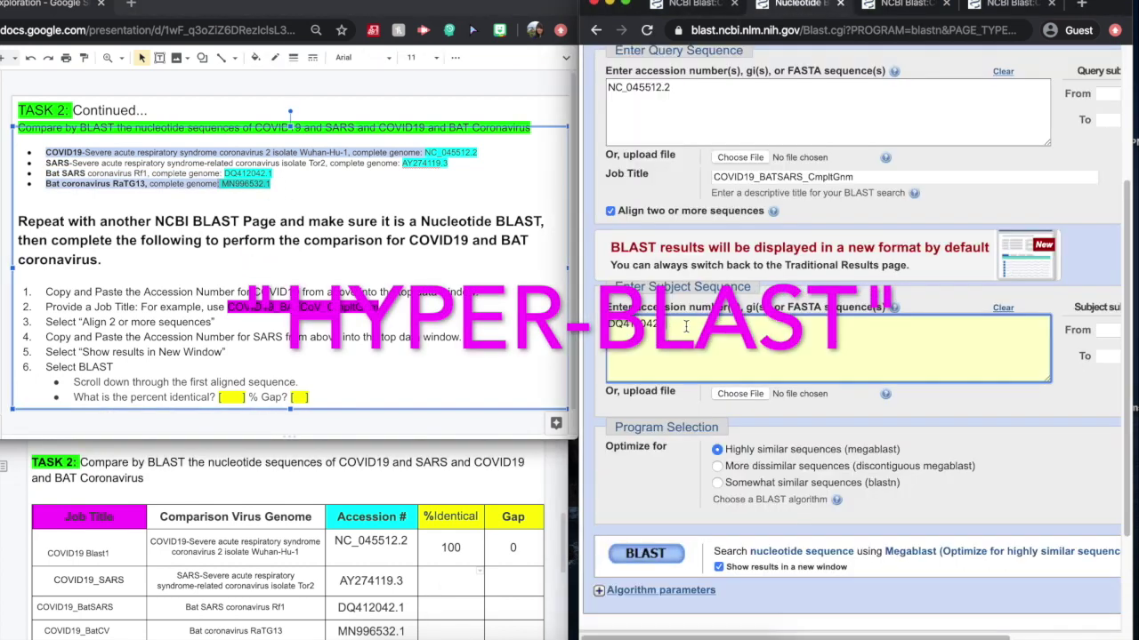
key(ctrl+c)
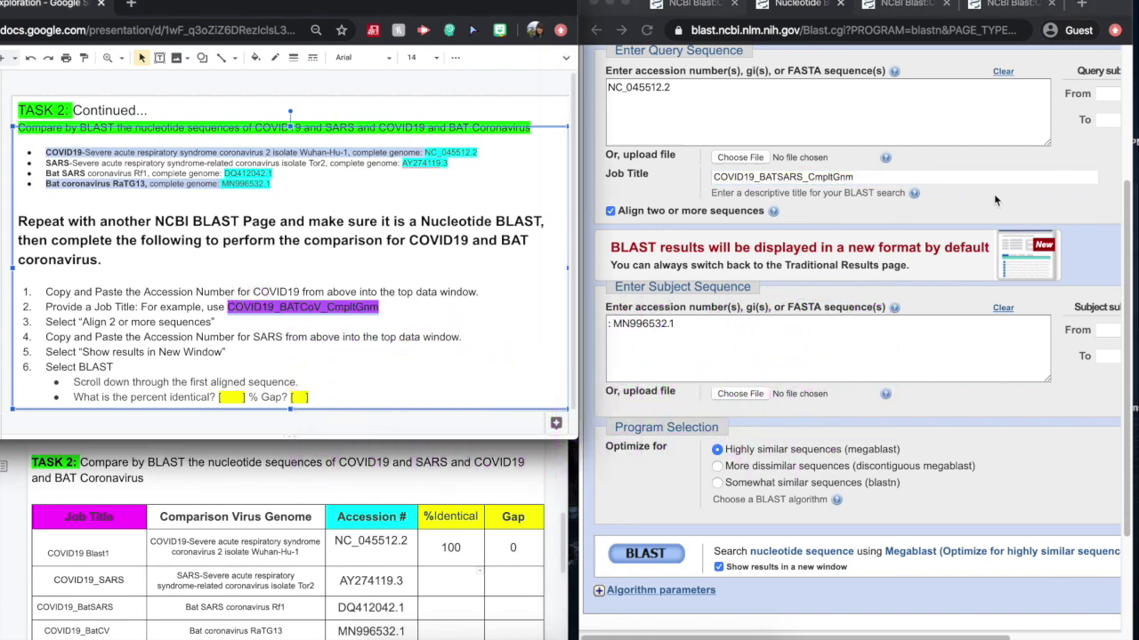
triple_click(783, 177)
key(ctrl+v)
click(613, 324)
key(BackSpace)
key(BackSpace)
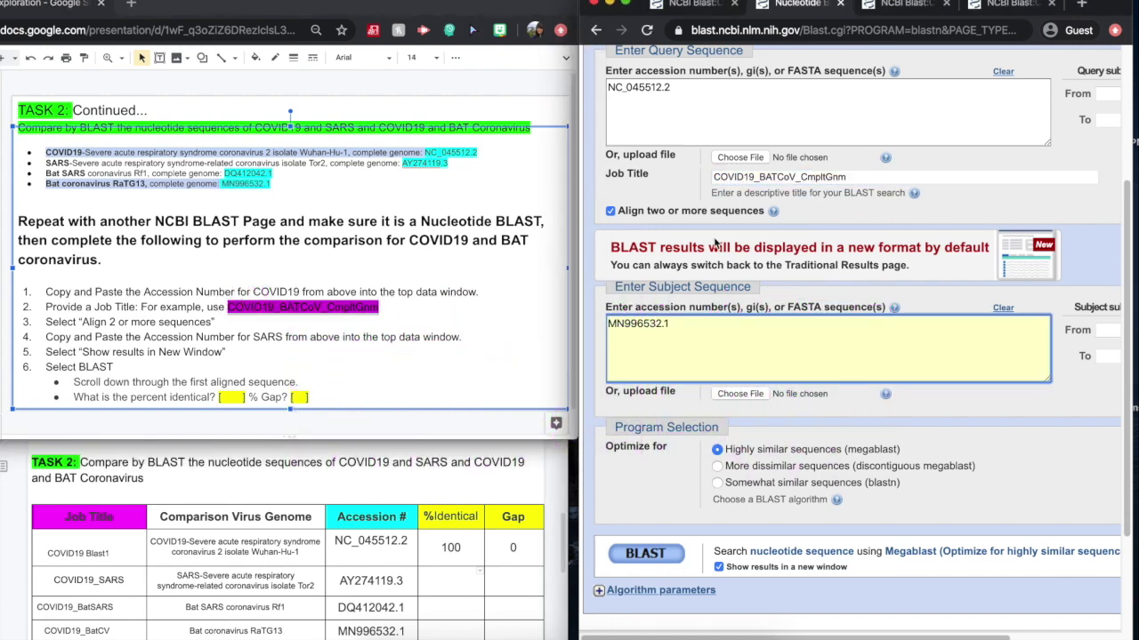
click(645, 553)
scroll(843, 476, down, 8)
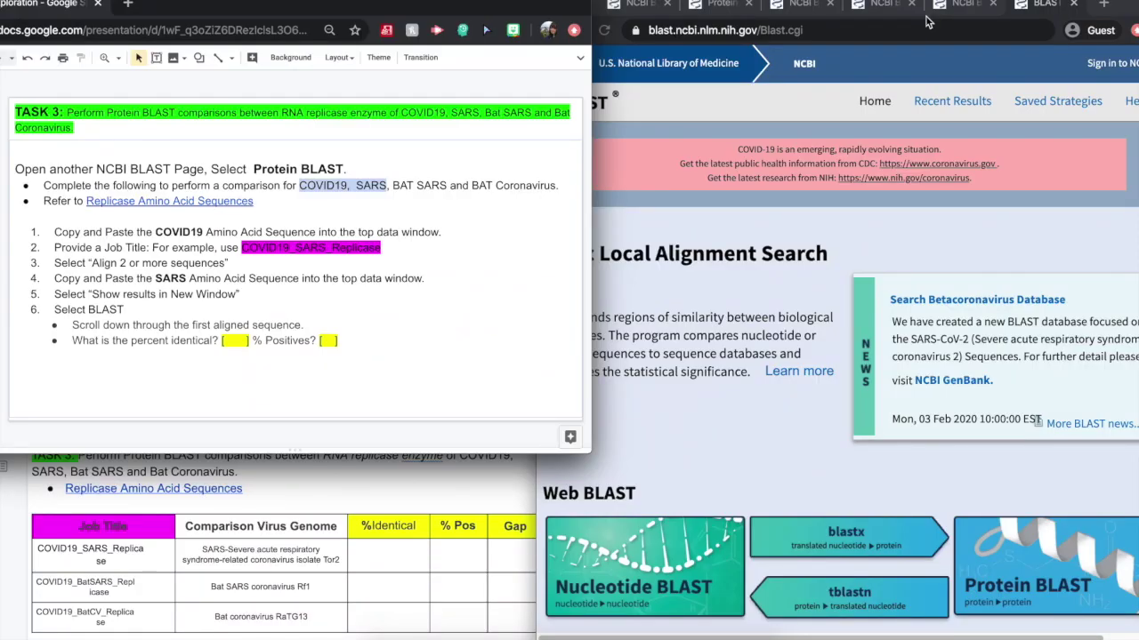
click(1052, 583)
- Open Protein BLAST and paste the COVID19 replicase amino acid sequence as the query
click(1052, 583)
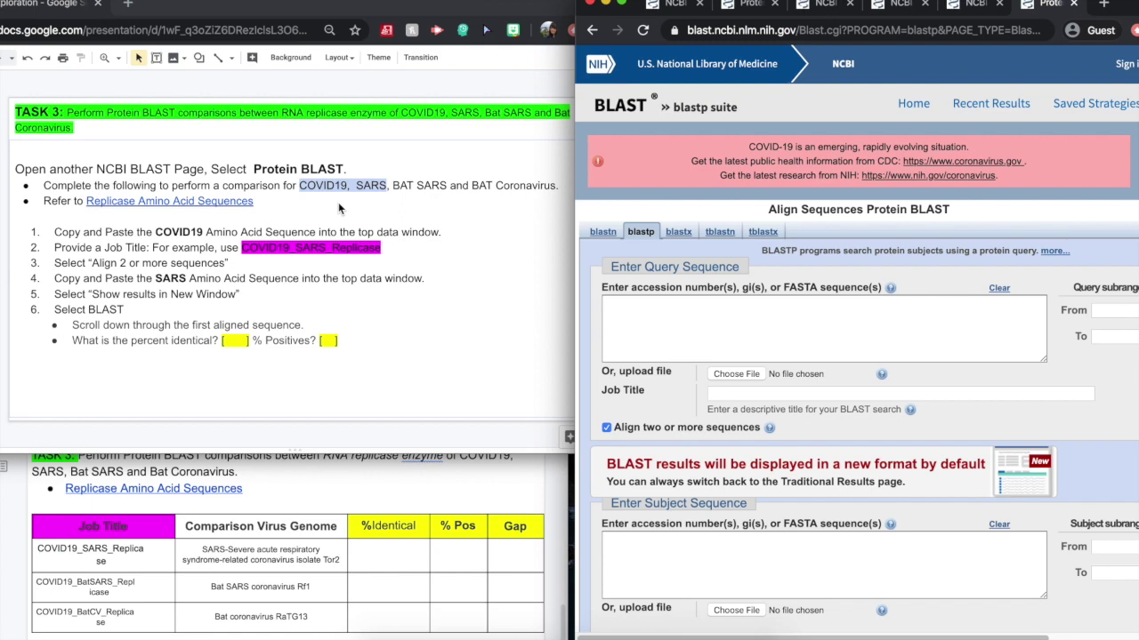
key(Page_Down)
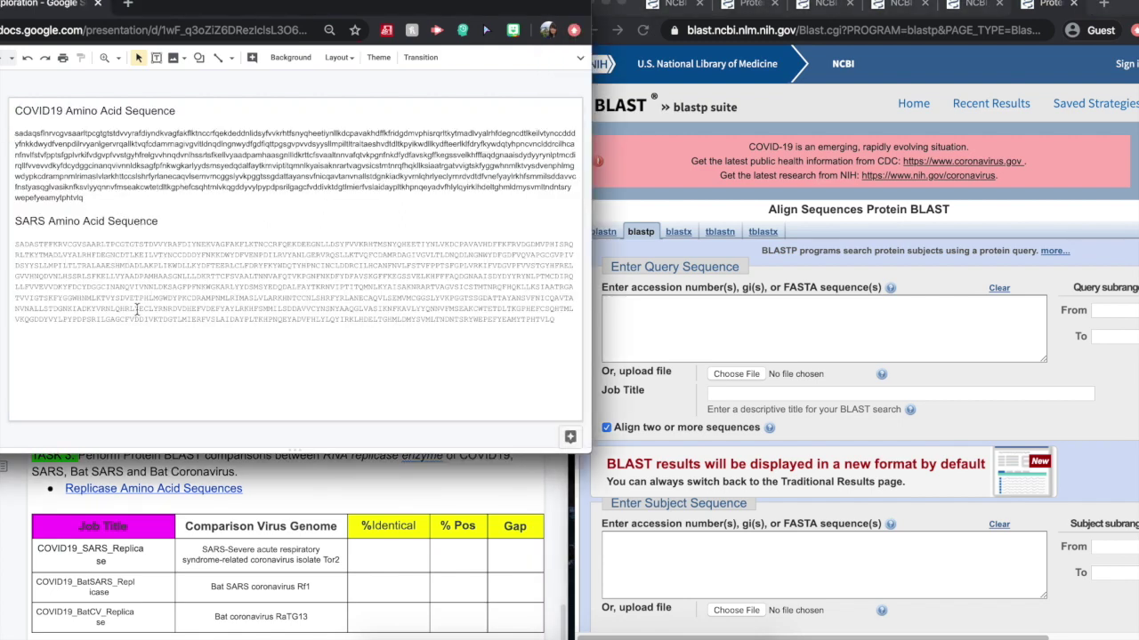
drag(15, 131, 93, 197)
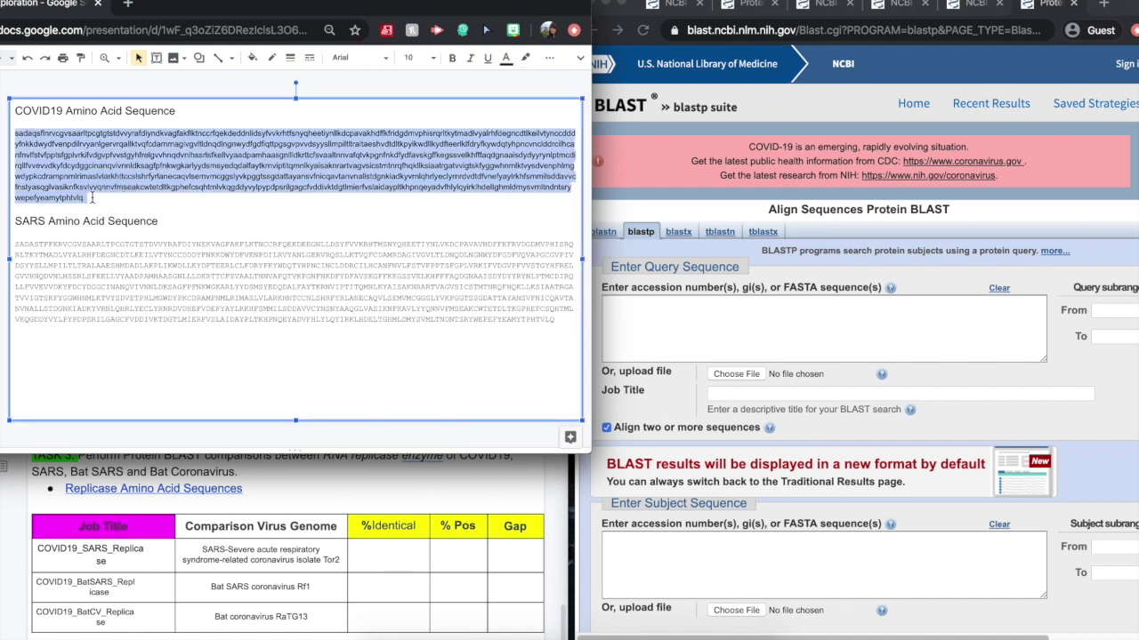
click(705, 313)
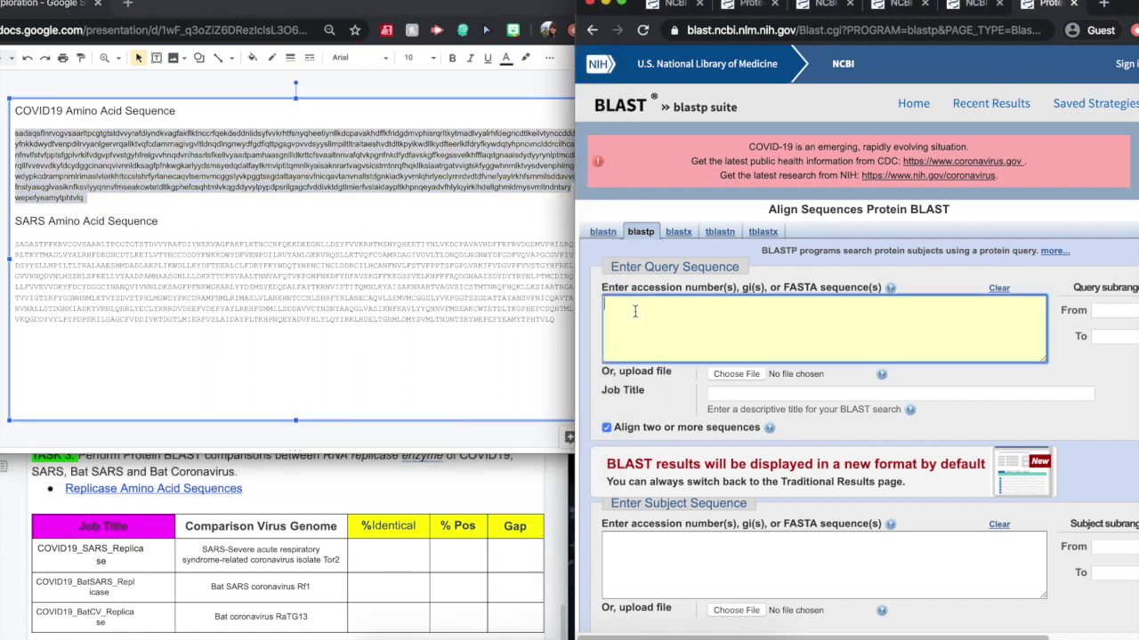
key(ctrl+v)
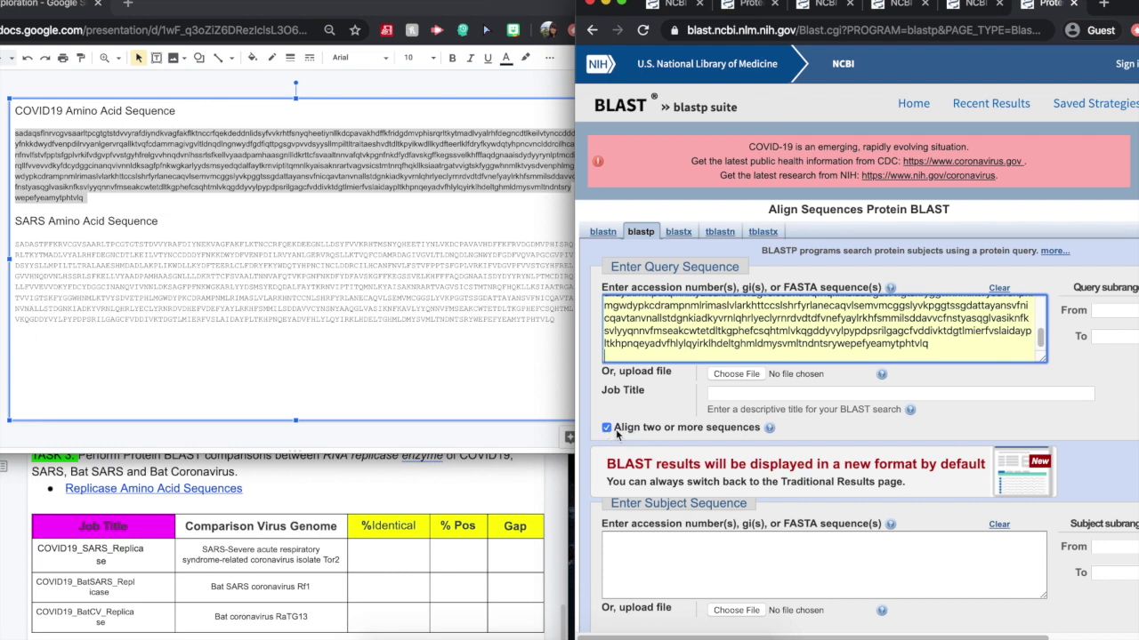
- Paste the SARS replicase amino acid sequence as the subject
click(4, 213)
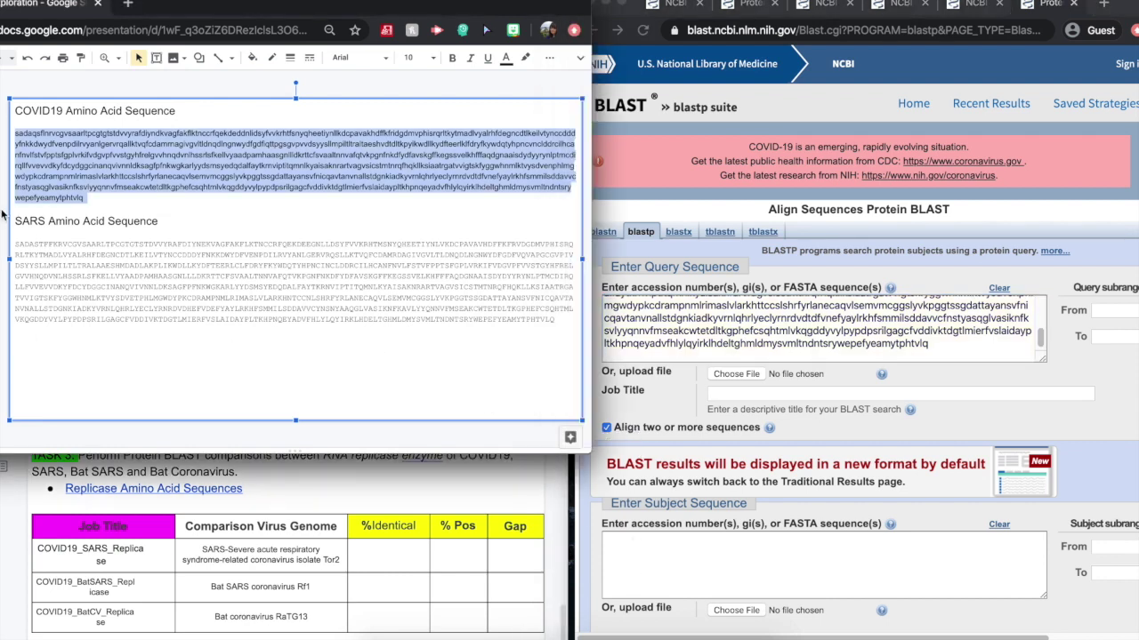
drag(18, 244, 610, 330)
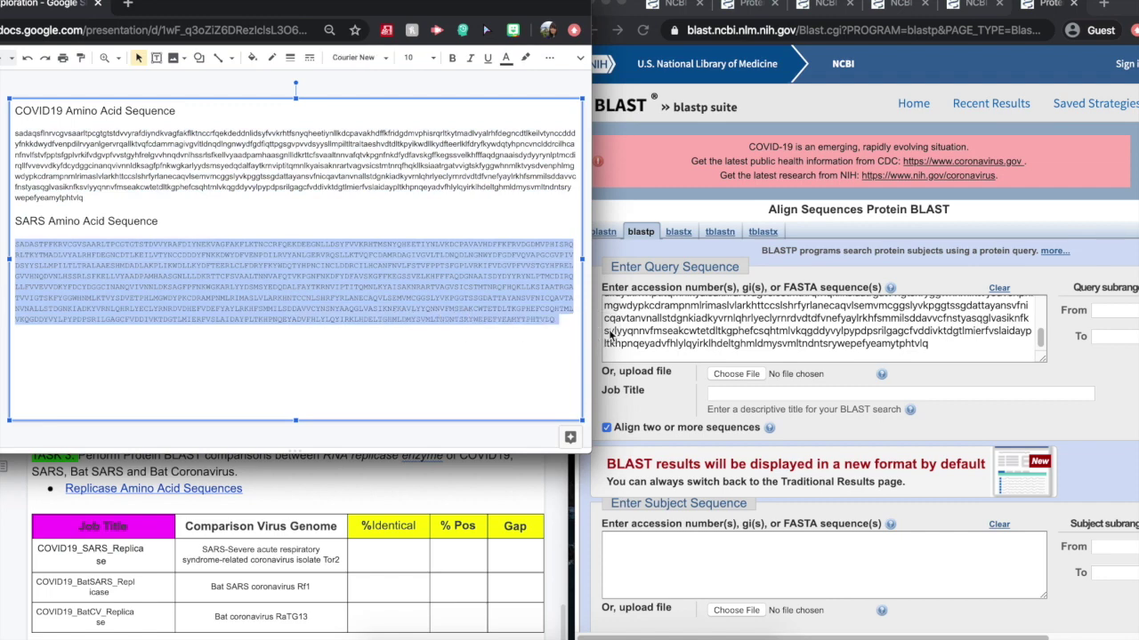
key(super+c)
click(626, 555)
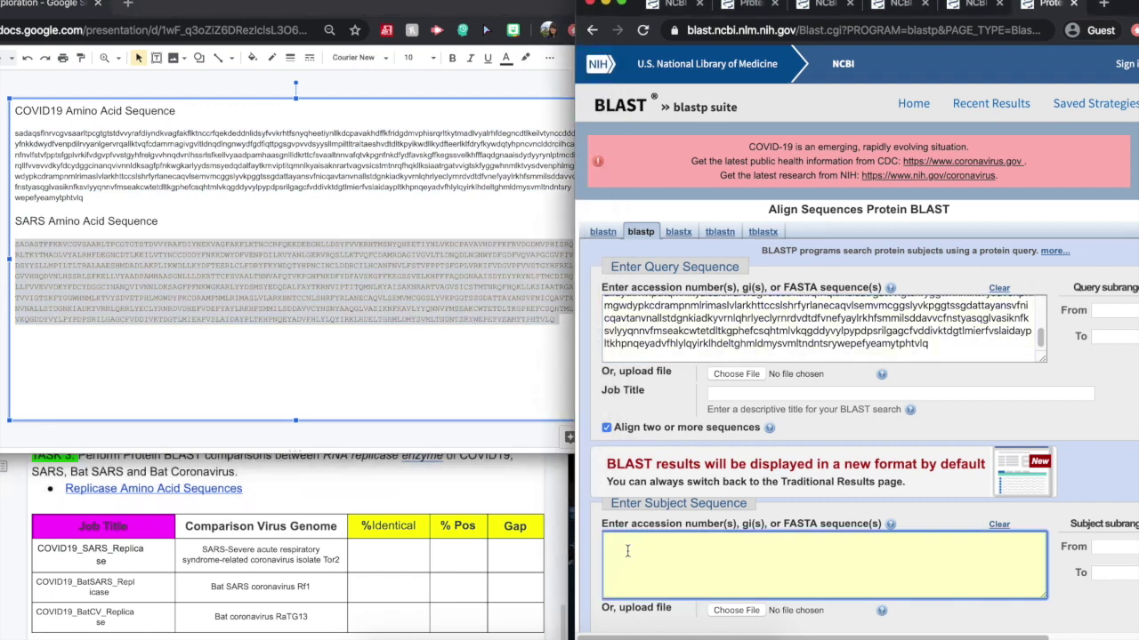
key(super+v)
- Set the job title to COVID19_SARS_Replicase
click(275, 434)
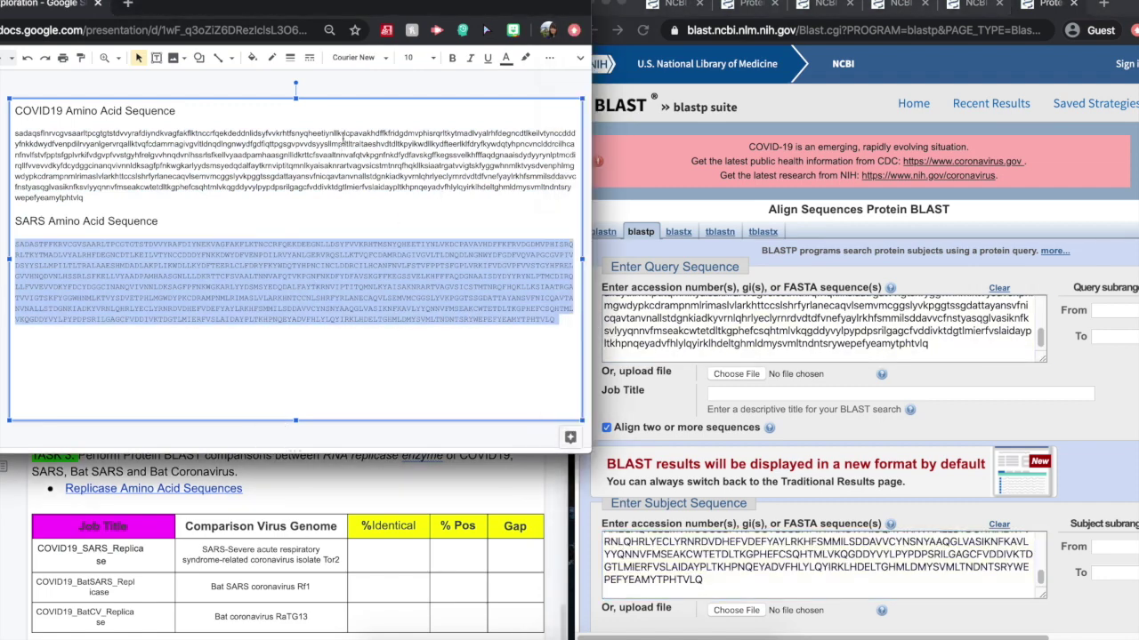
click(340, 89)
key(Up)
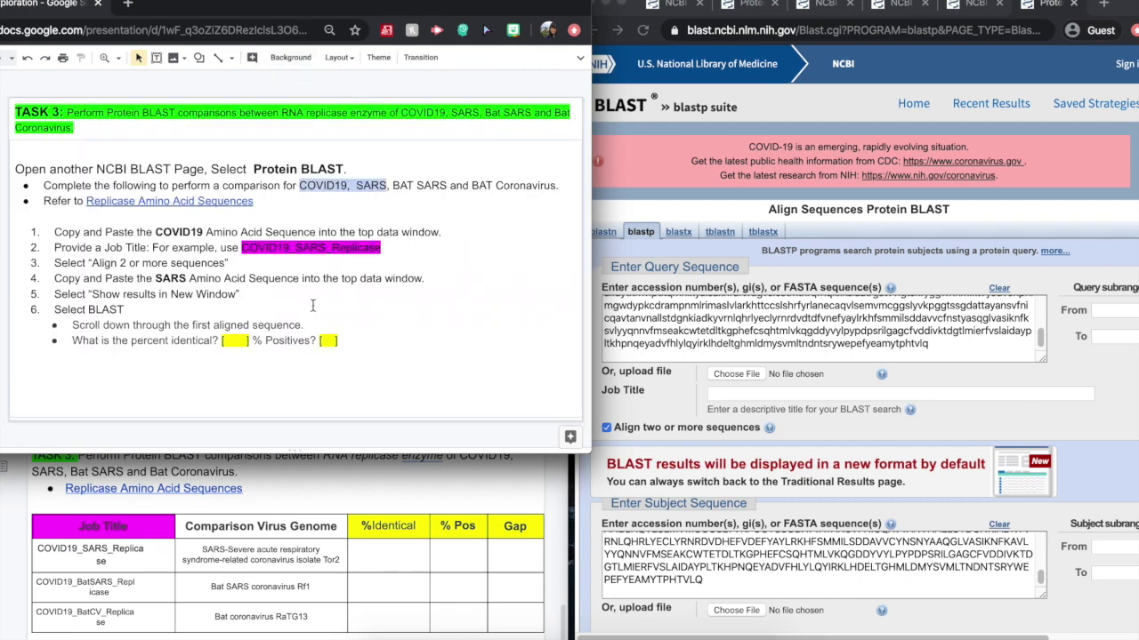
drag(382, 249, 238, 248)
key(super+c)
click(900, 393)
key(super+v)
scroll(737, 504, down, 3)
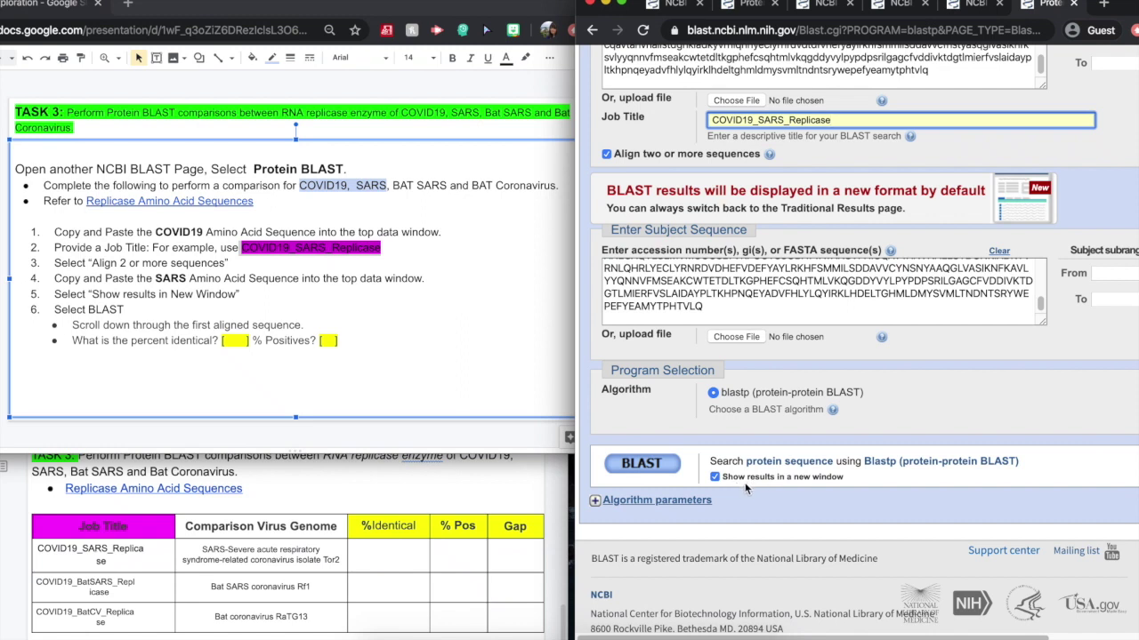
- Run the replicase comparison and view its alignment: 96% identities (896/932), 98% positives
click(647, 465)
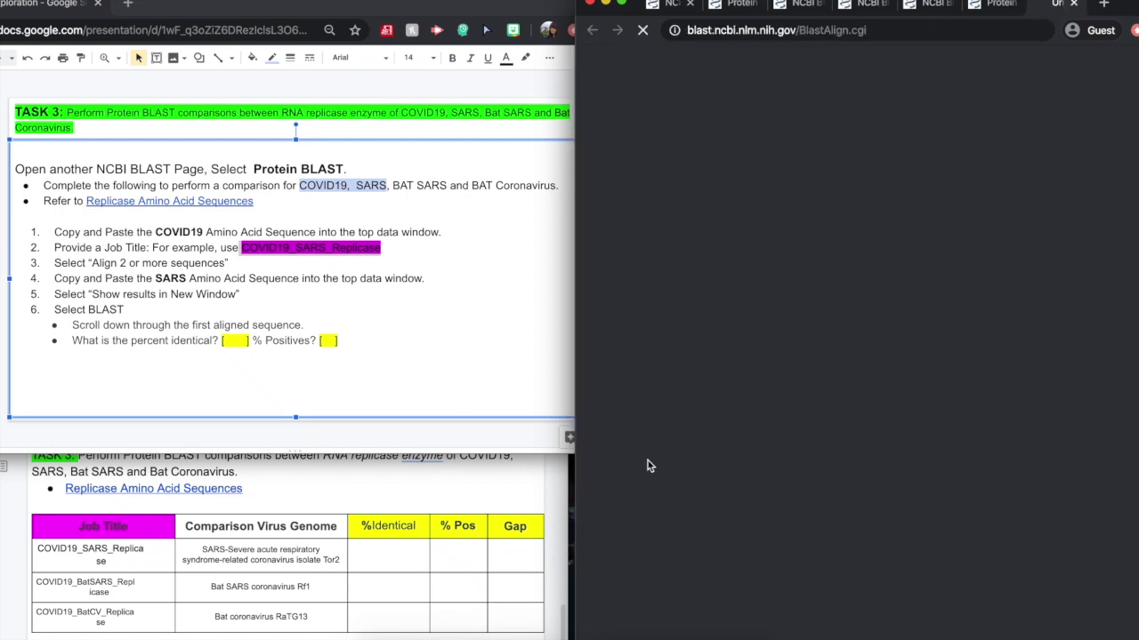
scroll(847, 540, down, 5)
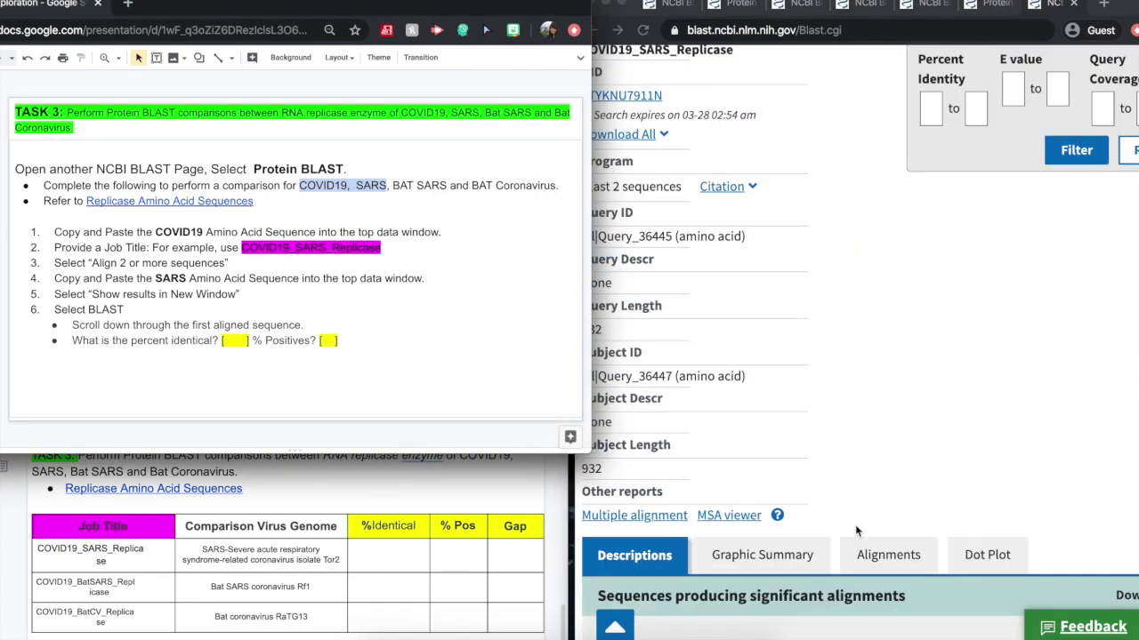
click(848, 541)
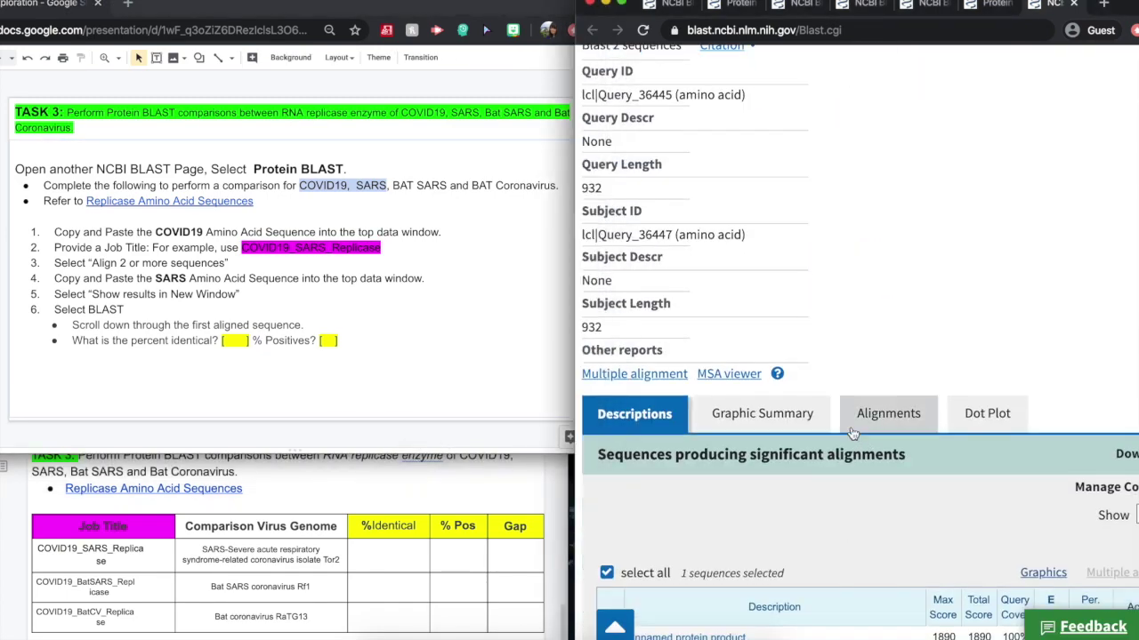
click(881, 412)
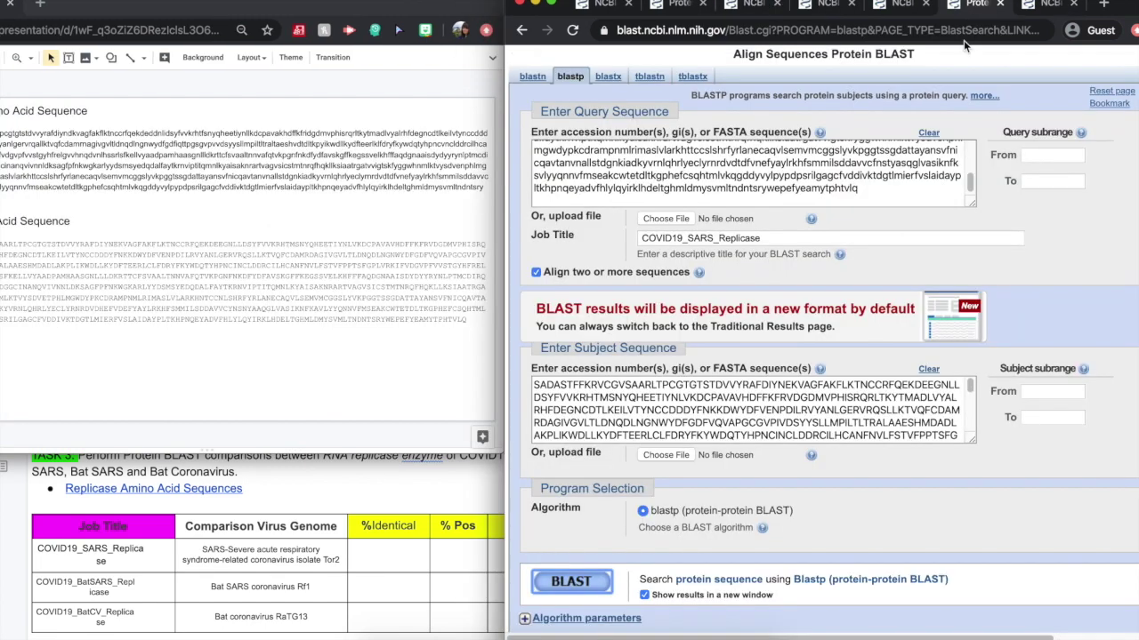
scroll(804, 169, up, 5)
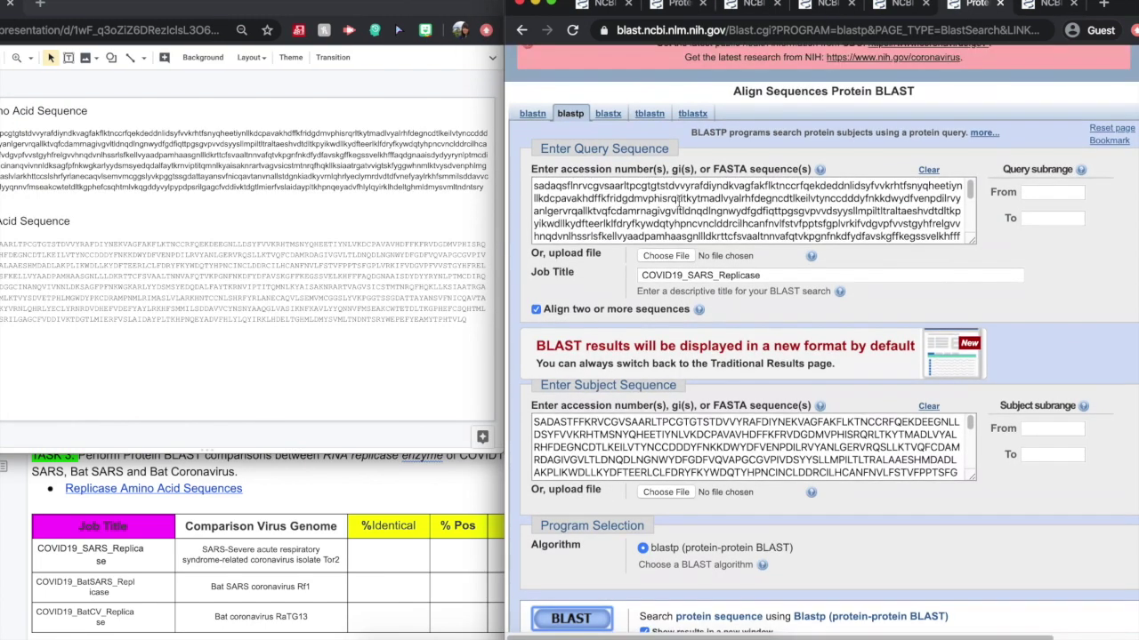
- Replace the SARS subject sequence with the Bat Coronavirus replicase sequence copied from Slides
scroll(679, 204, up, 2)
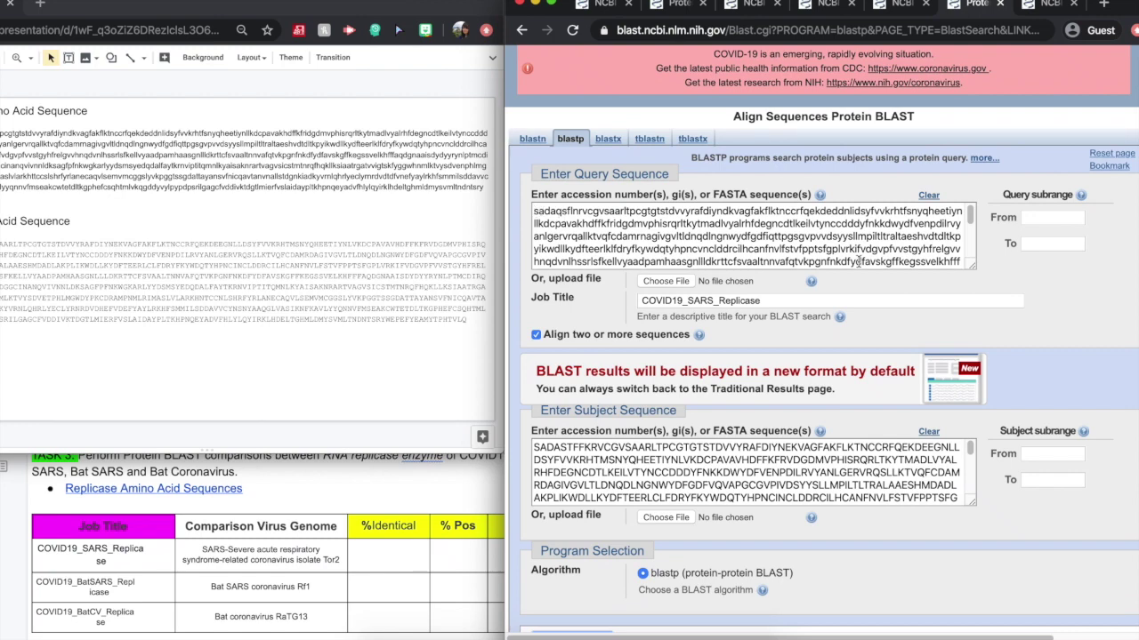
drag(535, 446, 1063, 508)
key(BackSpace)
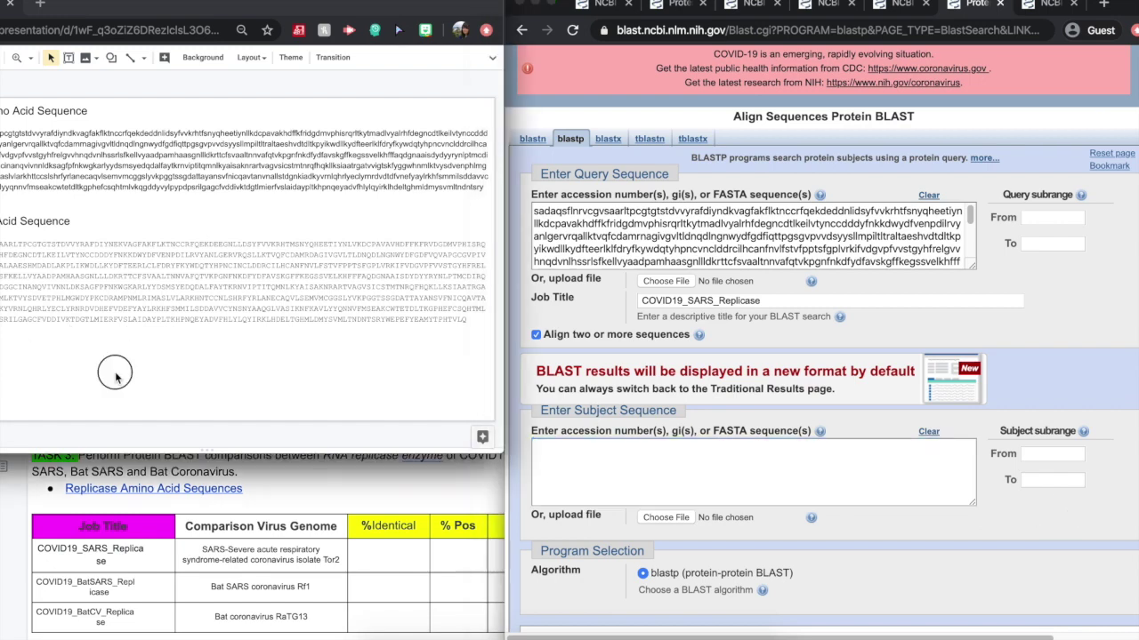
click(115, 378)
drag(295, 7, 393, 5)
scroll(160, 326, down, 2)
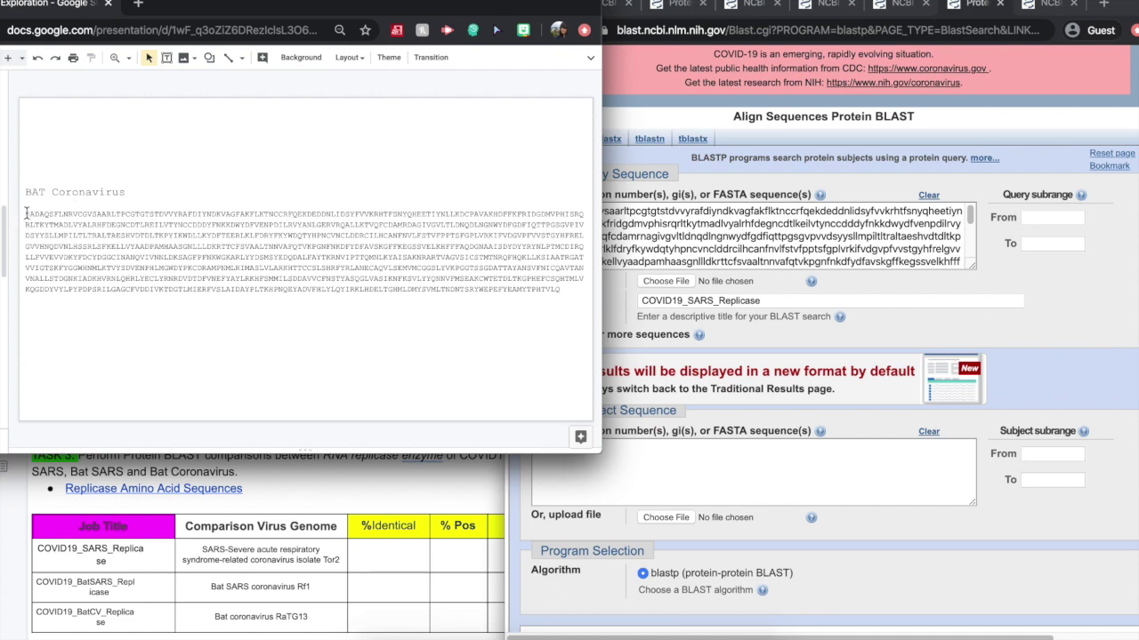
drag(26, 214, 552, 293)
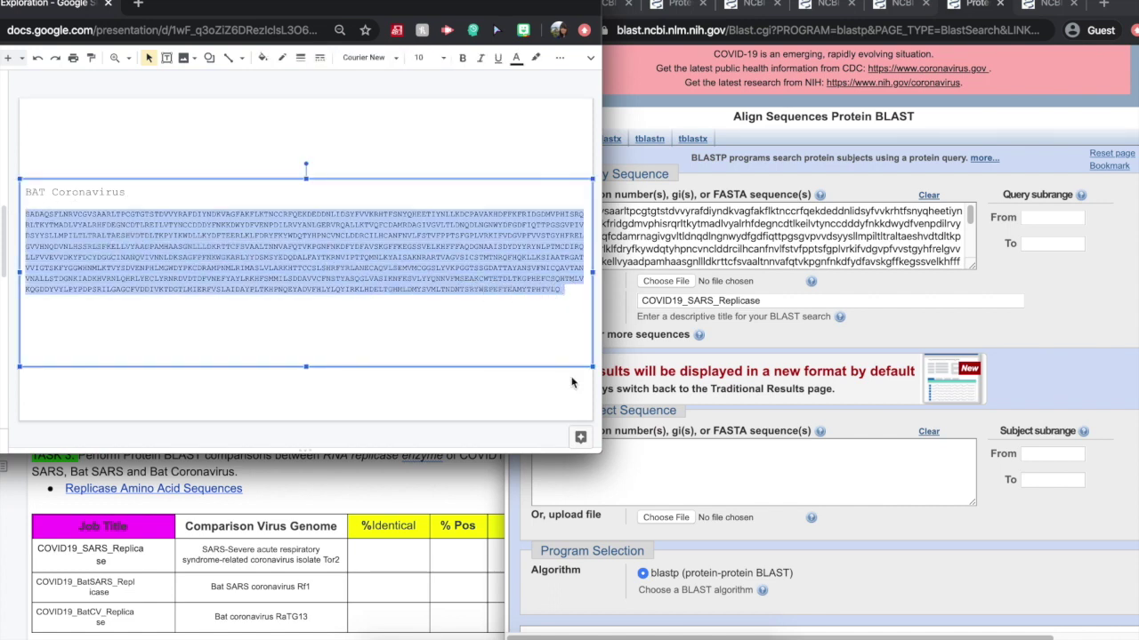
click(601, 474)
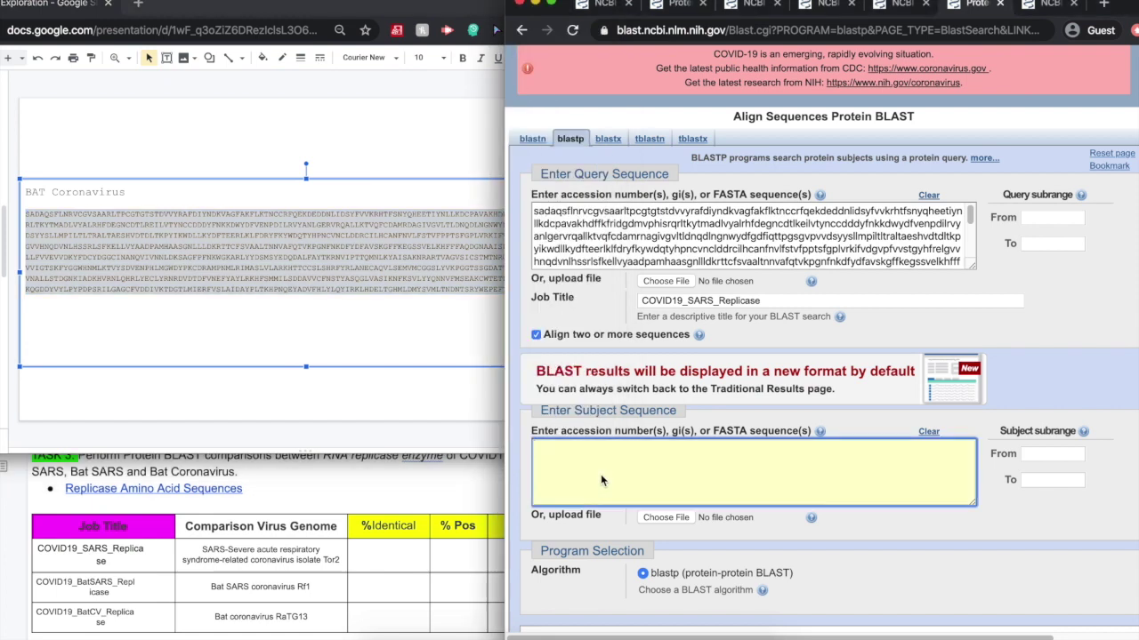
key(super+v)
- Edit the job title to remove the SARS part, toward COVID19_BatC_Replicase
scroll(597, 498, up, 1)
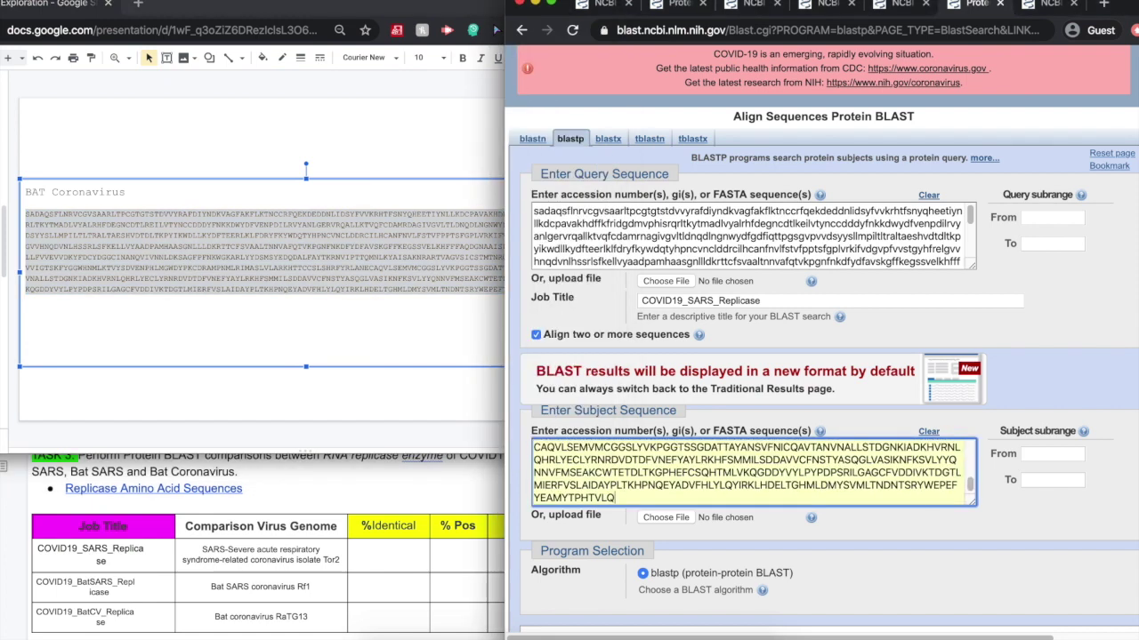
click(790, 300)
click(710, 301)
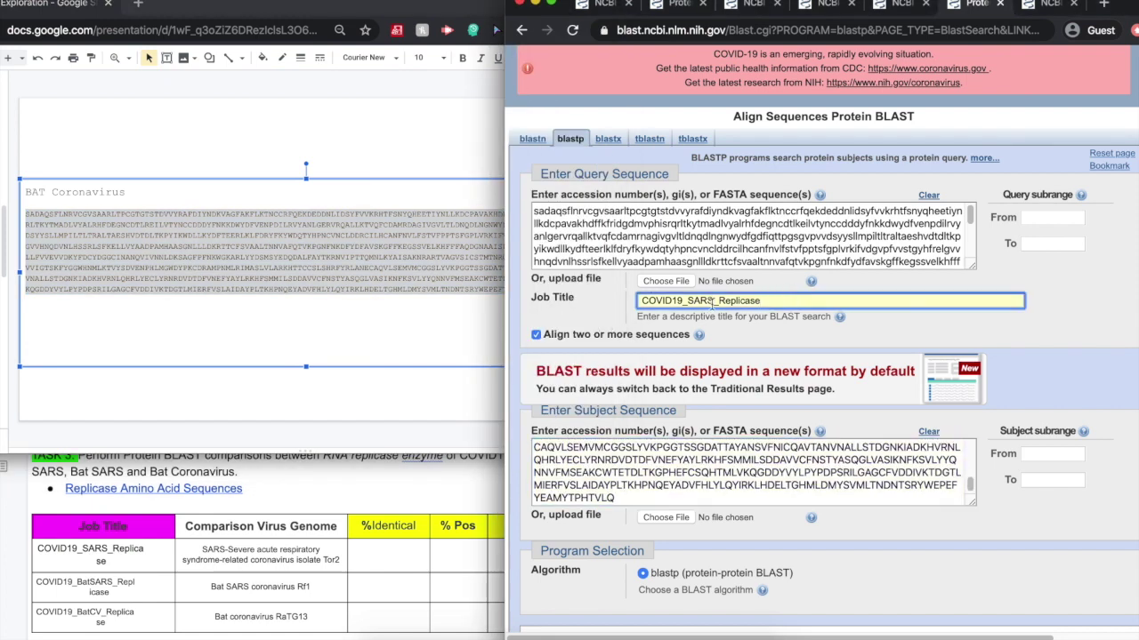
key(BackSpace)
key(BackSpace)
key(BackSpace)
key(BackSpace)
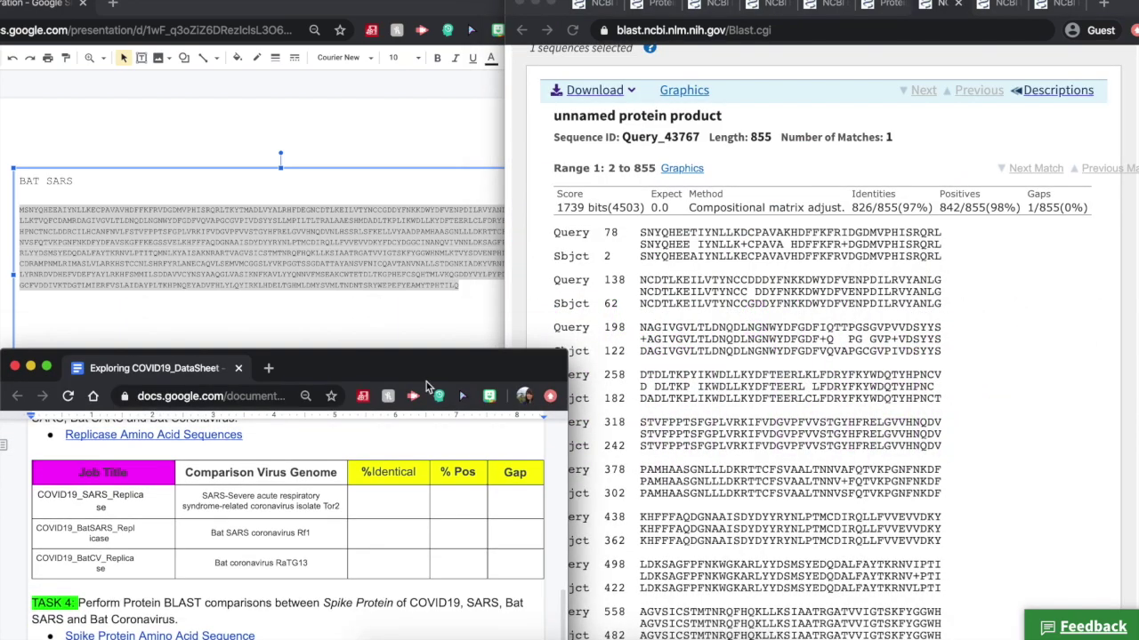
- Scroll up to the top of the empty blastp 'Align two or more sequences' form
scroll(458, 532, up, 2)
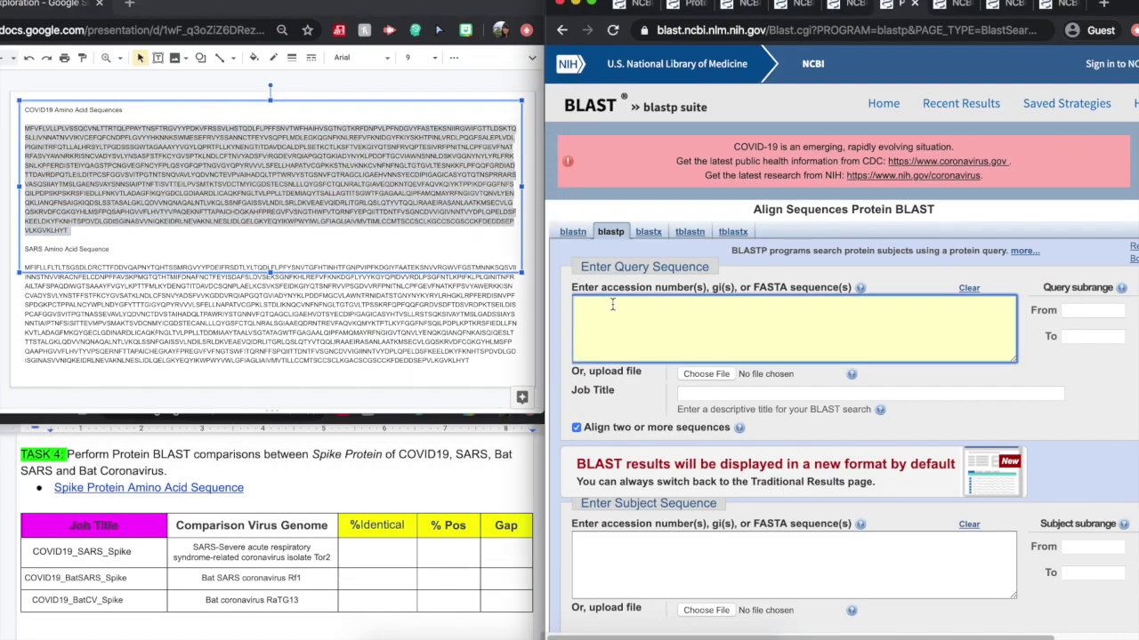
- Run the COVID19 spike query against the SARS subject sequence as job COVID19_SARS_S
key(ctrl+v)
double_click(82, 552)
click(870, 393)
text(COVID19_SARS_S)
drag(469, 361, 2, 279)
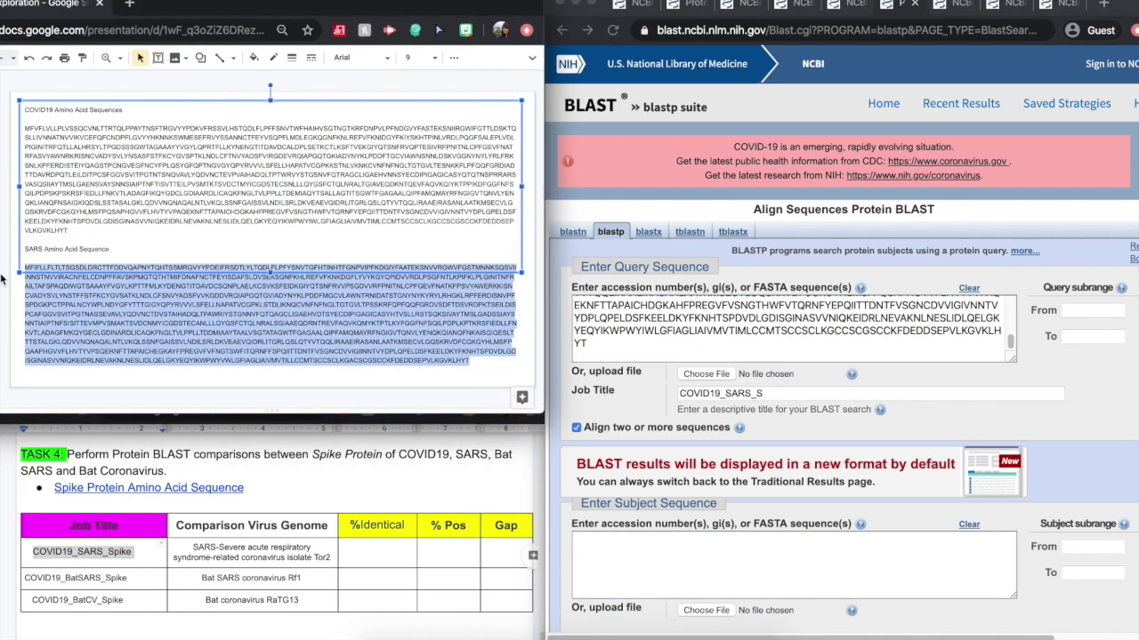
key(ctrl+c)
click(792, 561)
key(ctrl+v)
scroll(801, 445, down, 10)
click(592, 412)
- Review the SARS pairwise alignments, then clear the subject and retitle the job COVID19_BatS_Spike
scroll(800, 444, down, 10)
click(858, 152)
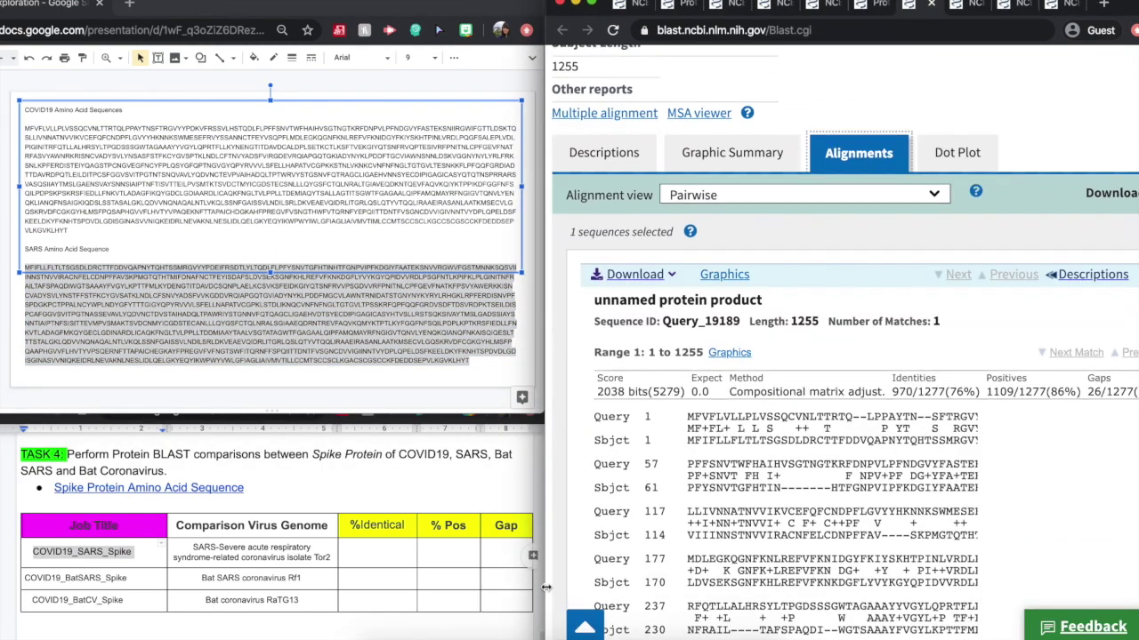
drag(546, 587, 521, 587)
key(alt+Left)
click(944, 373)
scroll(267, 267, down, 2)
drag(326, 231, 219, 231)
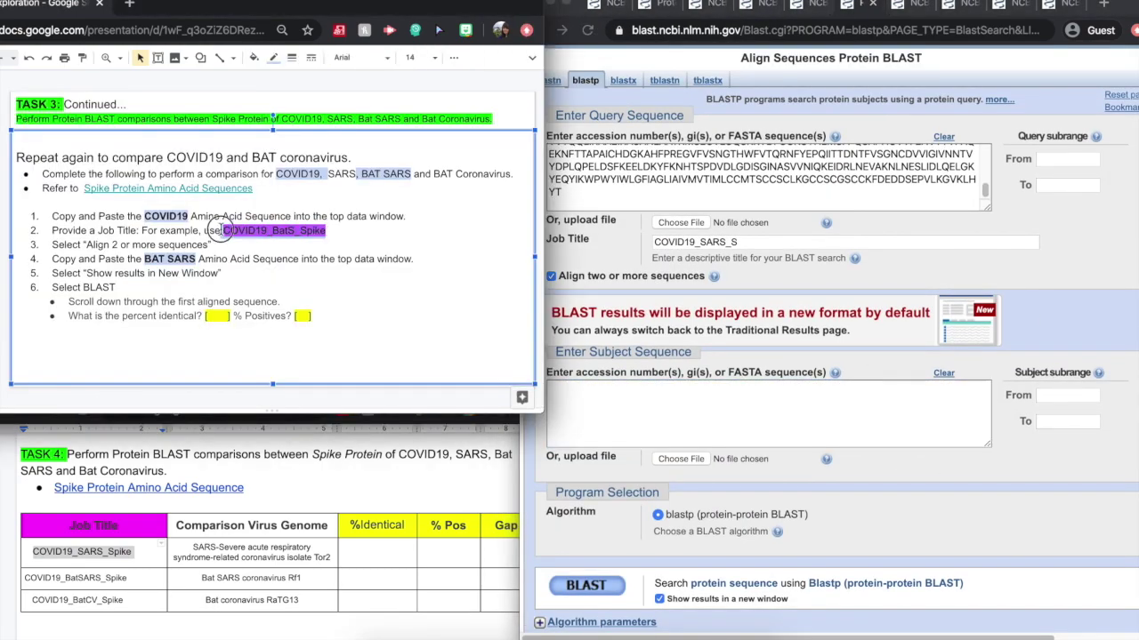
key(ctrl+c)
triple_click(756, 242)
key(ctrl+v)
- Paste the BAT Coronavirus spike sequence as subject, change the title's S to C, and run it
key(Page_Down)
key(ctrl+a)
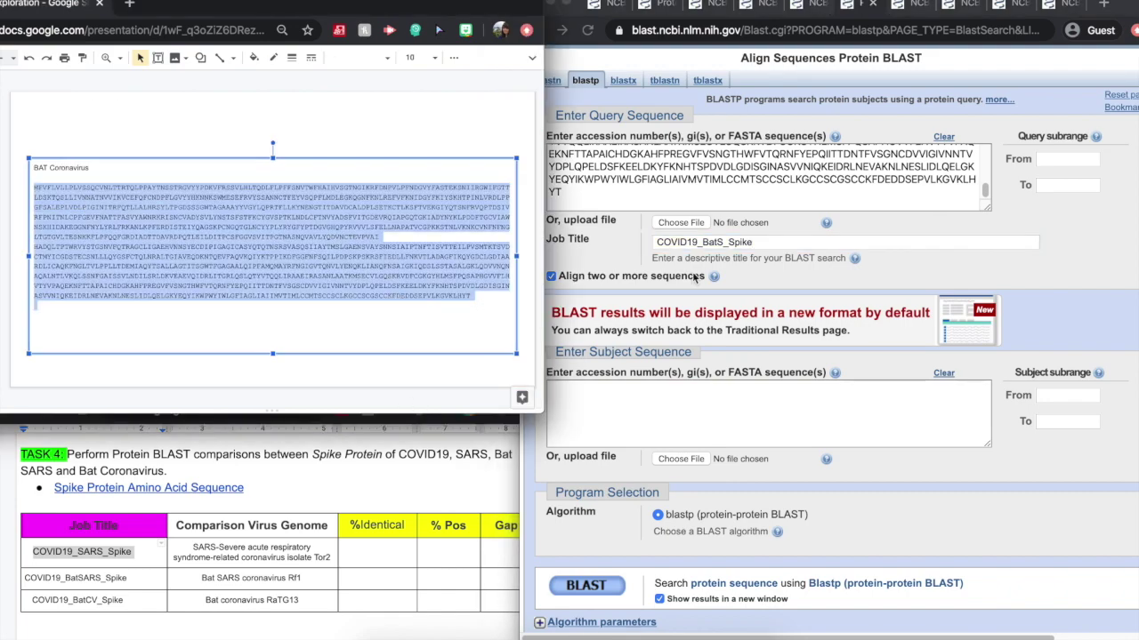
key(ctrl+c)
click(722, 242)
key(BackSpace)
text(C)
click(765, 414)
key(ctrl+v)
click(585, 586)
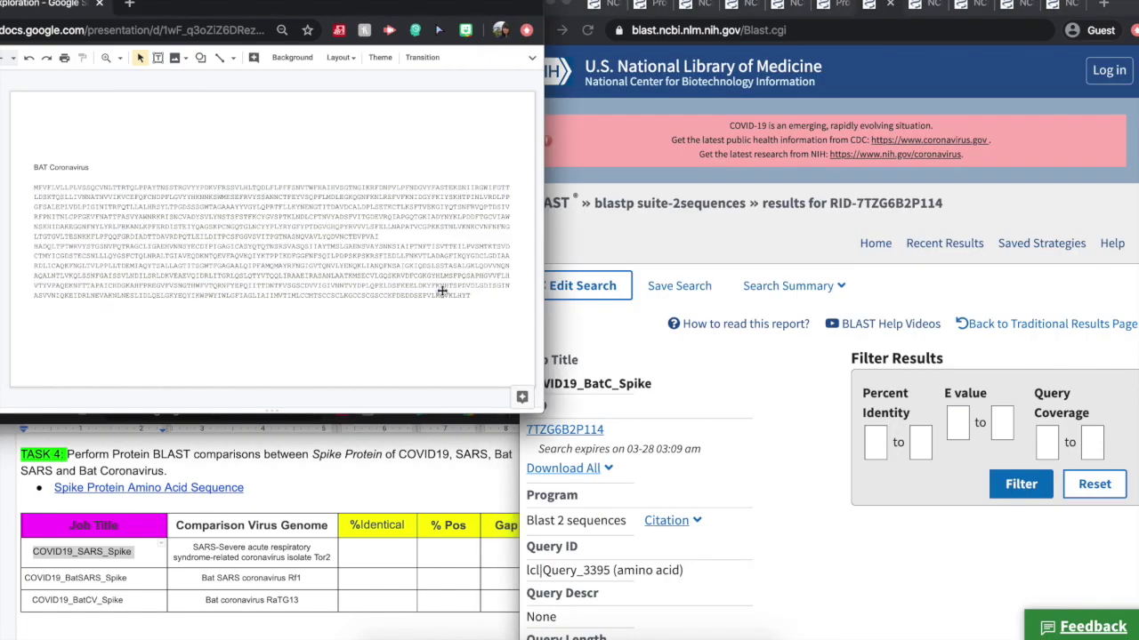
- Run COVID19 against the BAT SARS spike sequence as job COVID19_BatSARS_Spike
key(Page_Up)
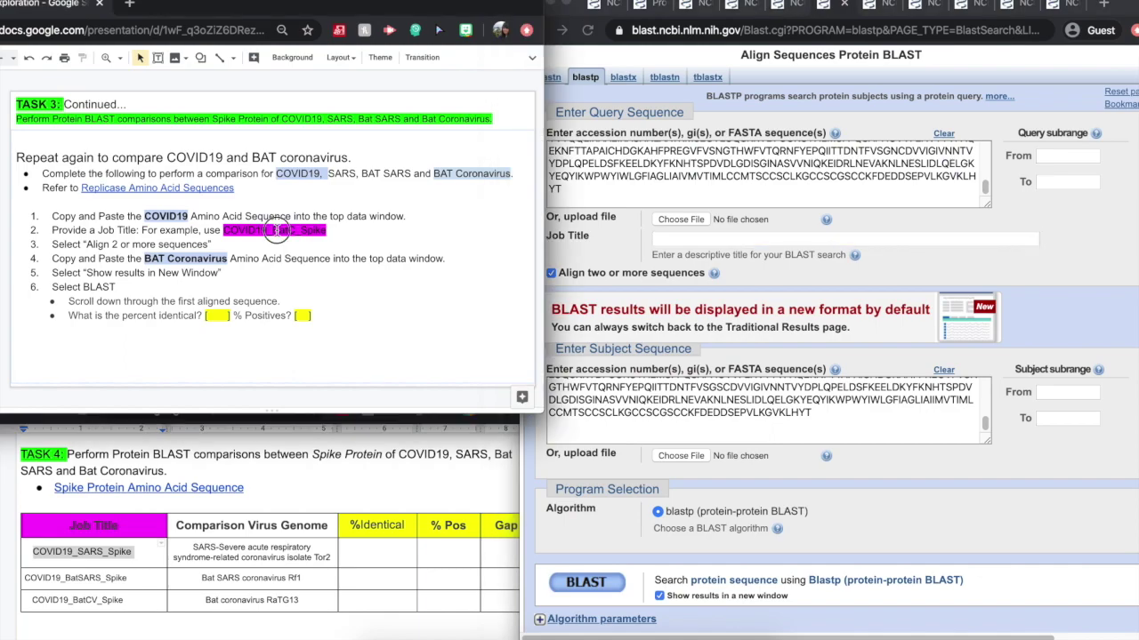
key(Page_Down)
key(ctrl+a)
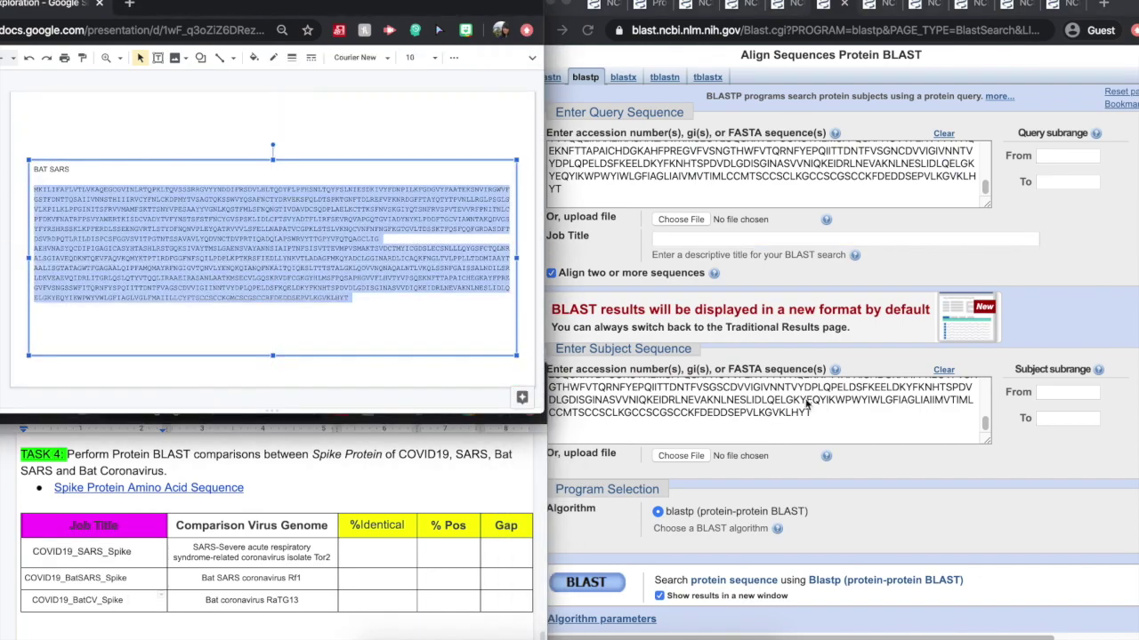
key(ctrl+c)
click(806, 403)
key(ctrl+v)
click(76, 578)
key(ctrl+c)
click(845, 238)
key(ctrl+v)
click(585, 582)
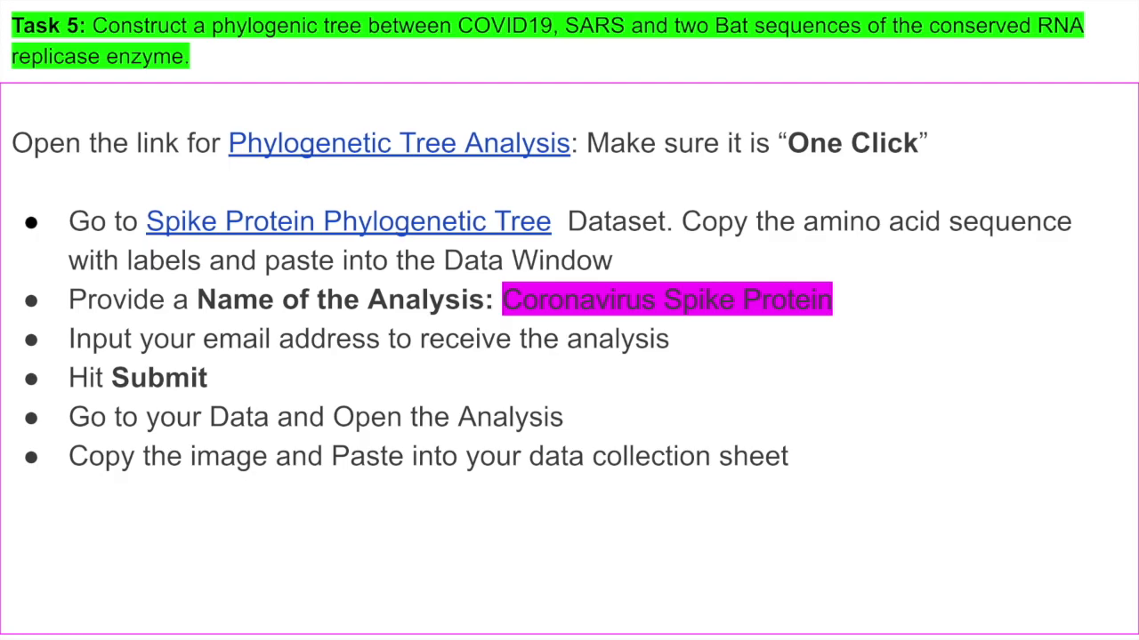
- Advance the slides to the labelled COVID19, SARS, BAT Coronavirus and BAT SARS sequences
click(864, 38)
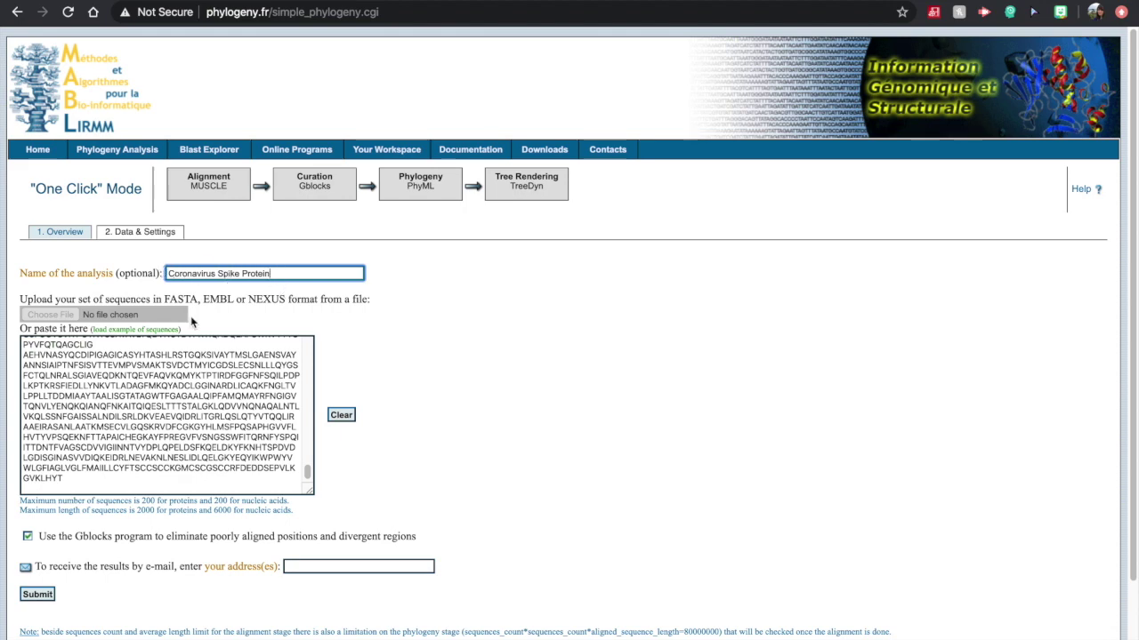
- Submit the four spike sequences as the Coronavirus Spike Protein One Click analysis
scroll(65, 362, up, 10)
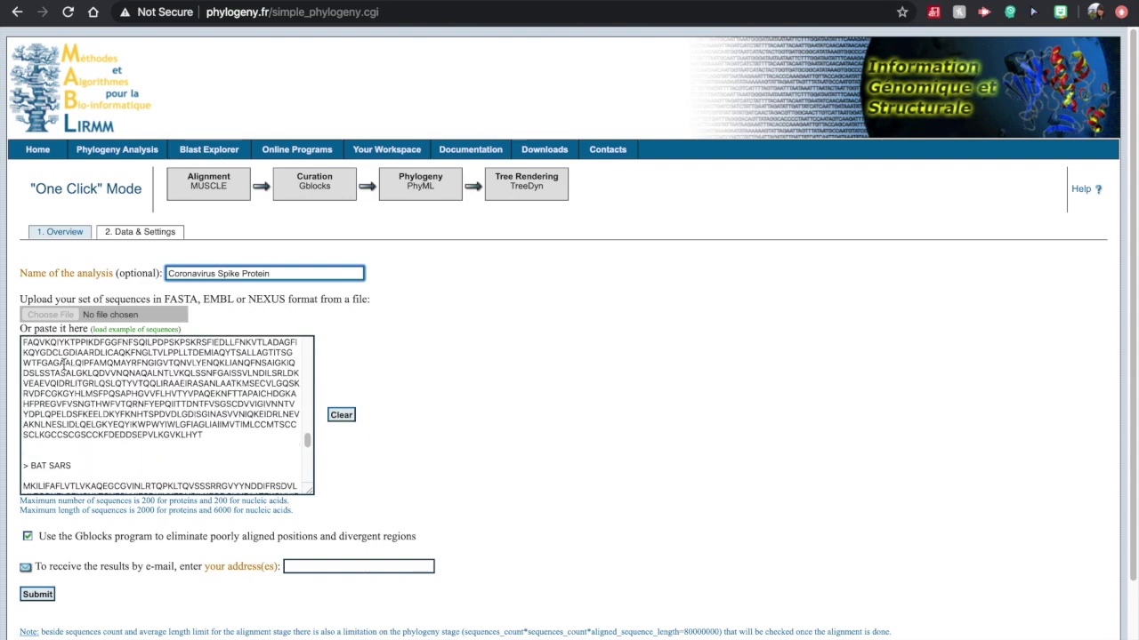
scroll(42, 390, up, 10)
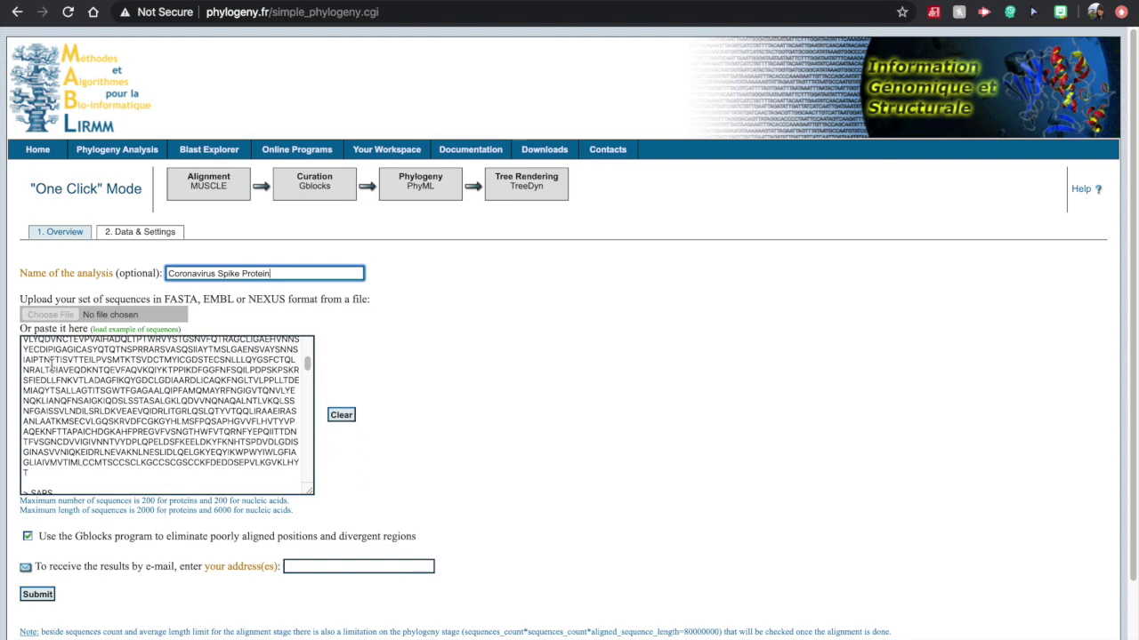
scroll(52, 365, down, 15)
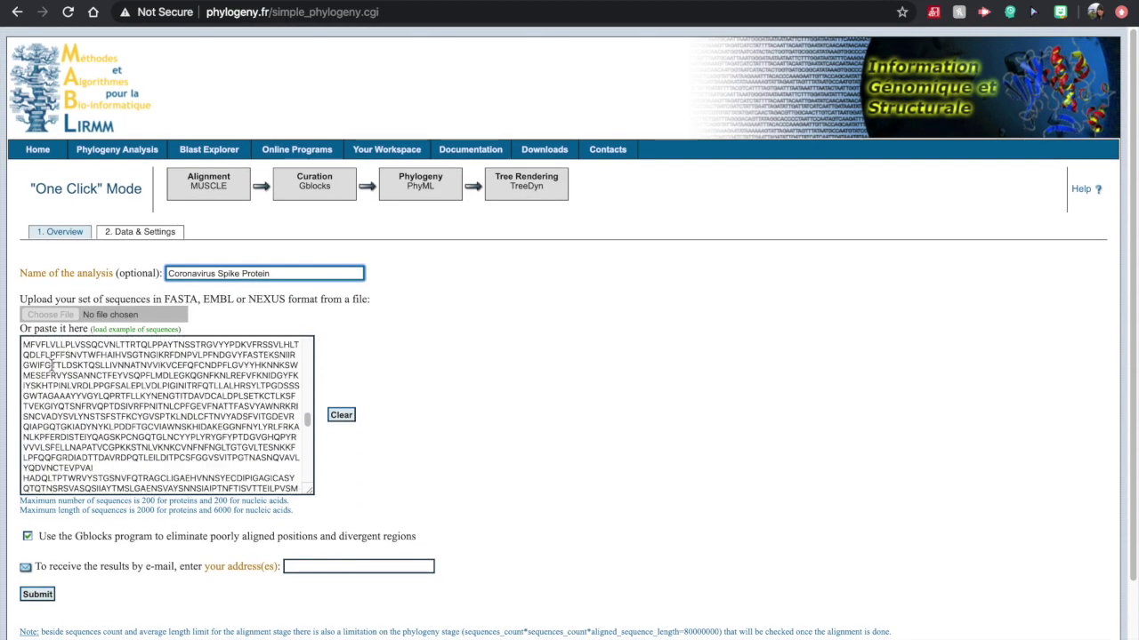
click(37, 594)
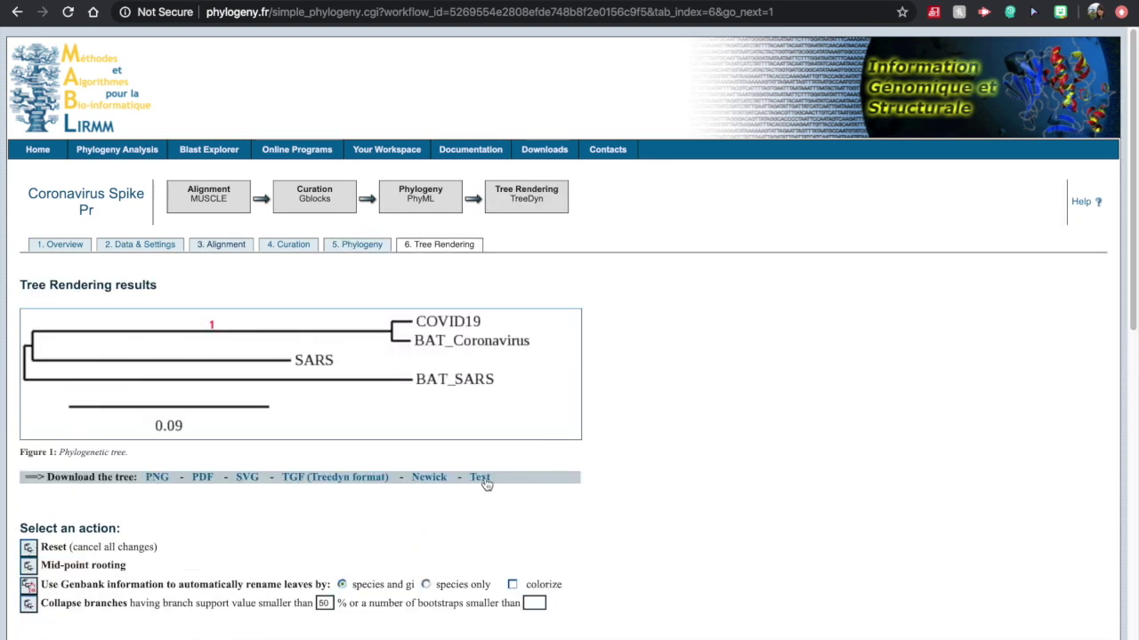
- Copy the spike protein phylogenetic tree image from Phylogeny.fr
right_click(329, 367)
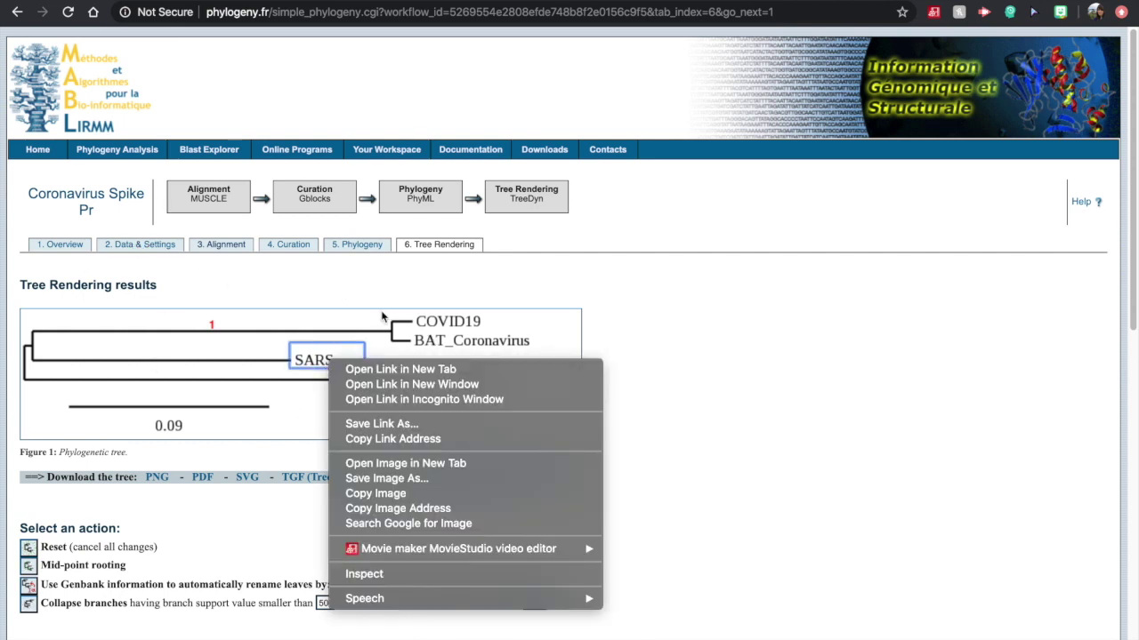
key(Escape)
right_click(47, 313)
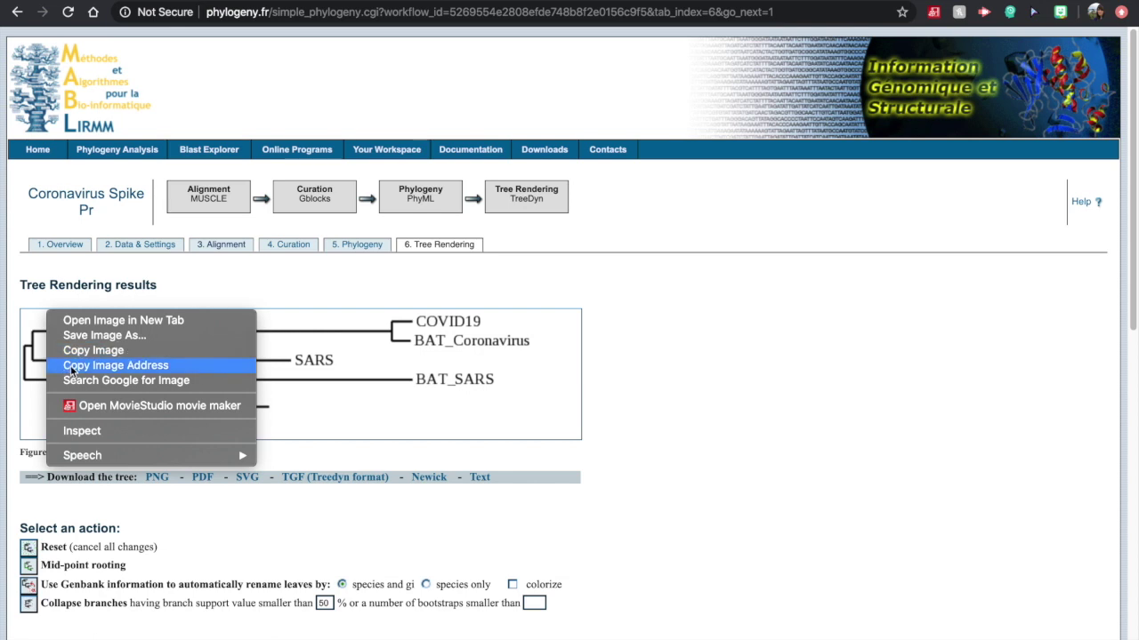
click(73, 351)
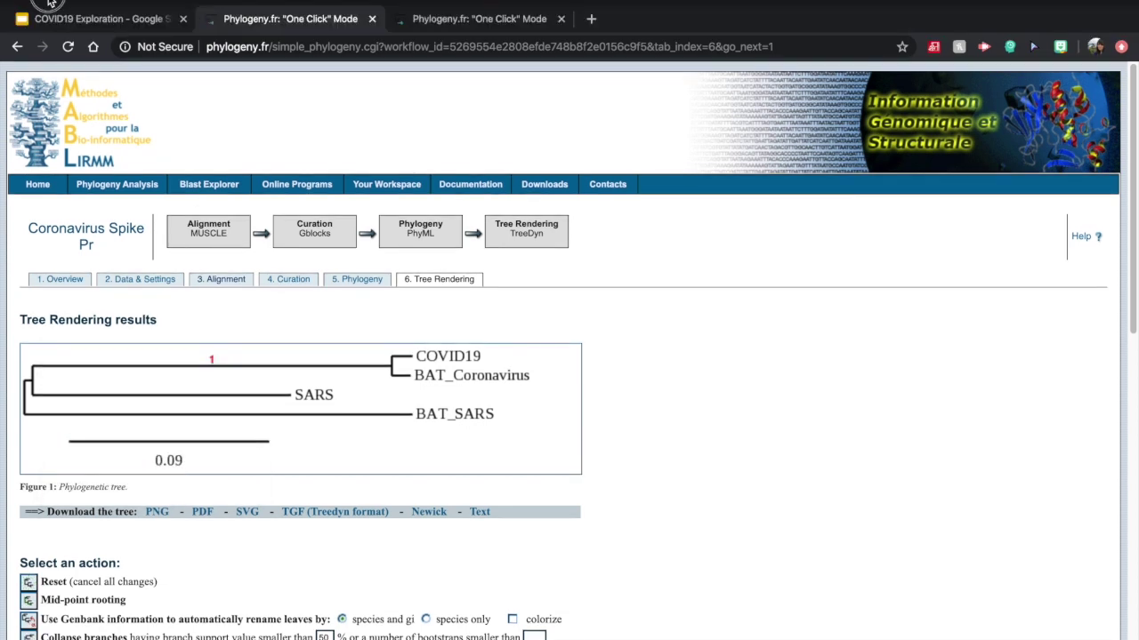
- Paste the spike tree under the Coronavirus Spike Protein heading in the data sheet
click(50, 3)
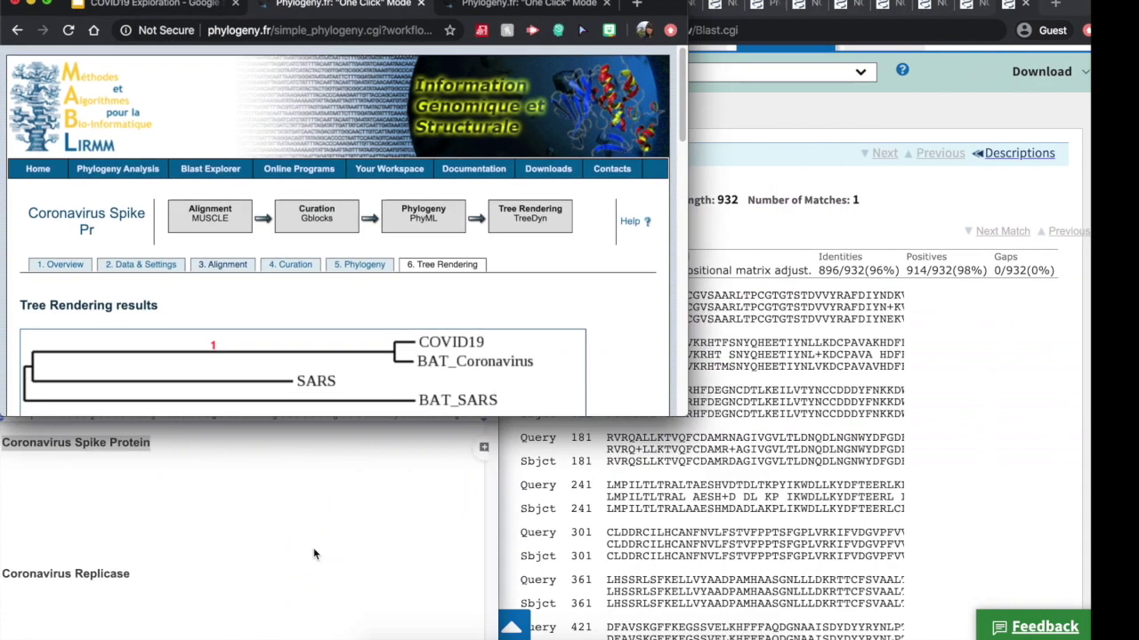
drag(450, 3, 1104, 54)
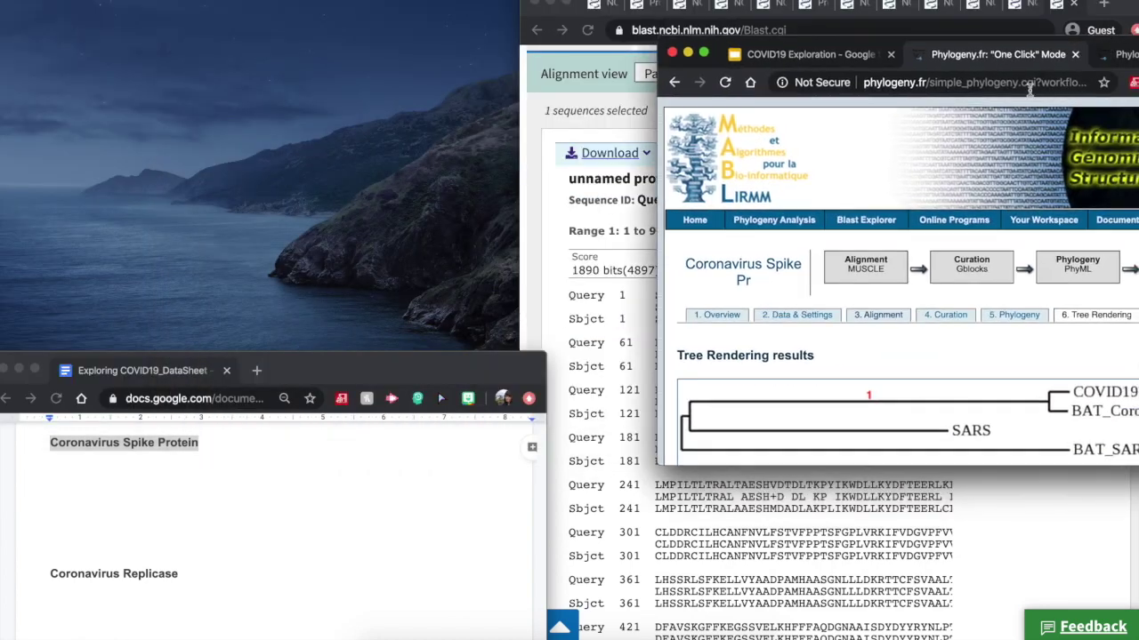
drag(415, 362, 419, 71)
click(69, 180)
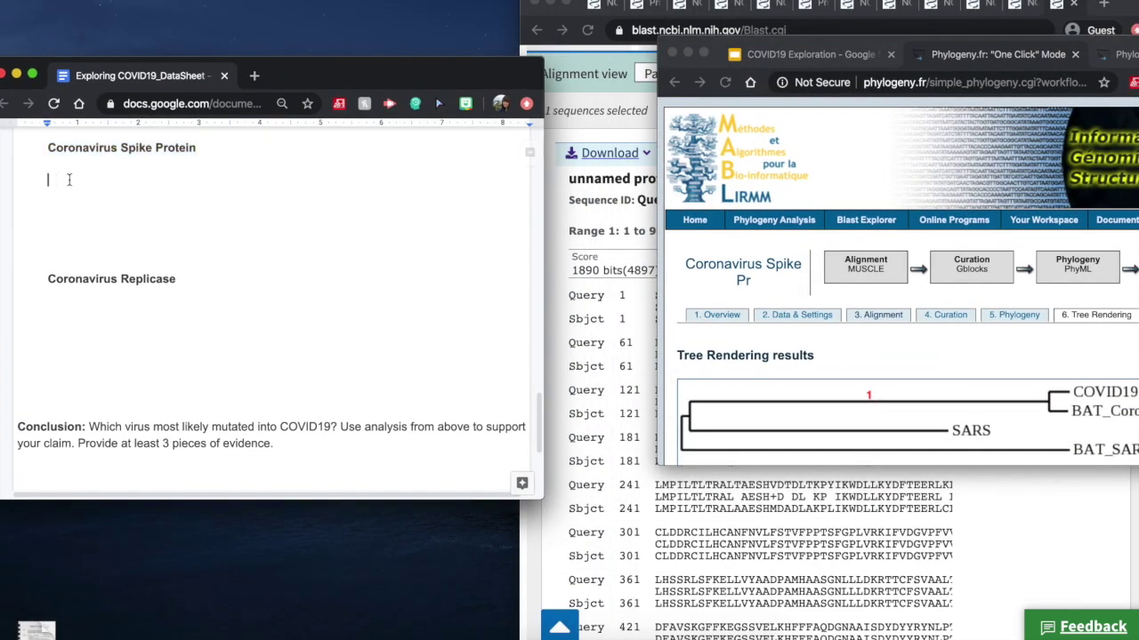
key(super+v)
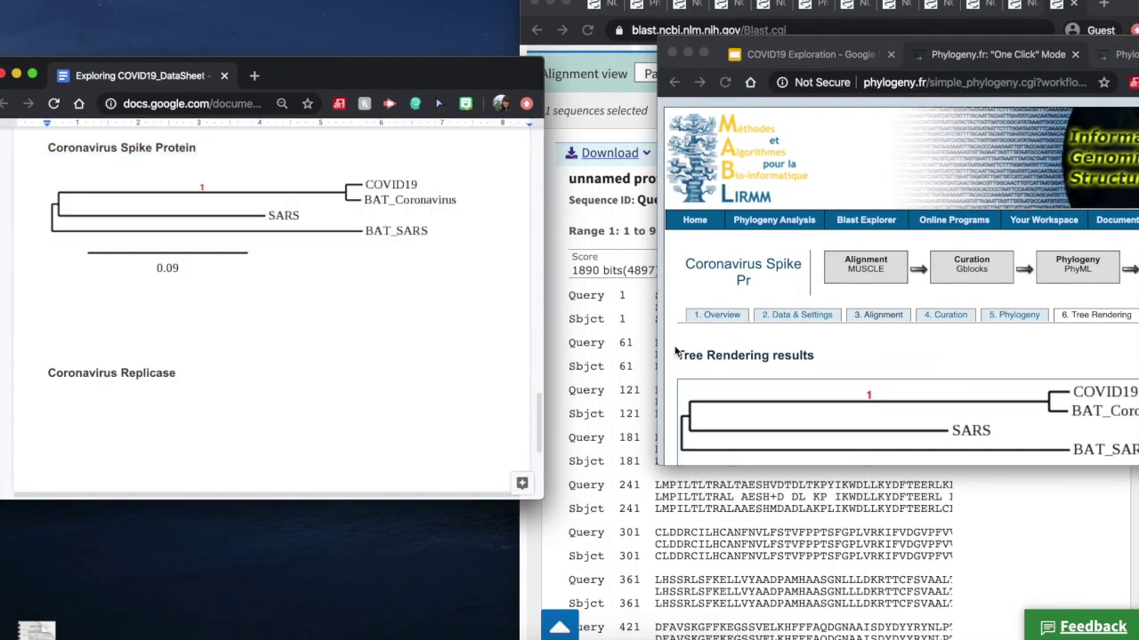
click(1010, 55)
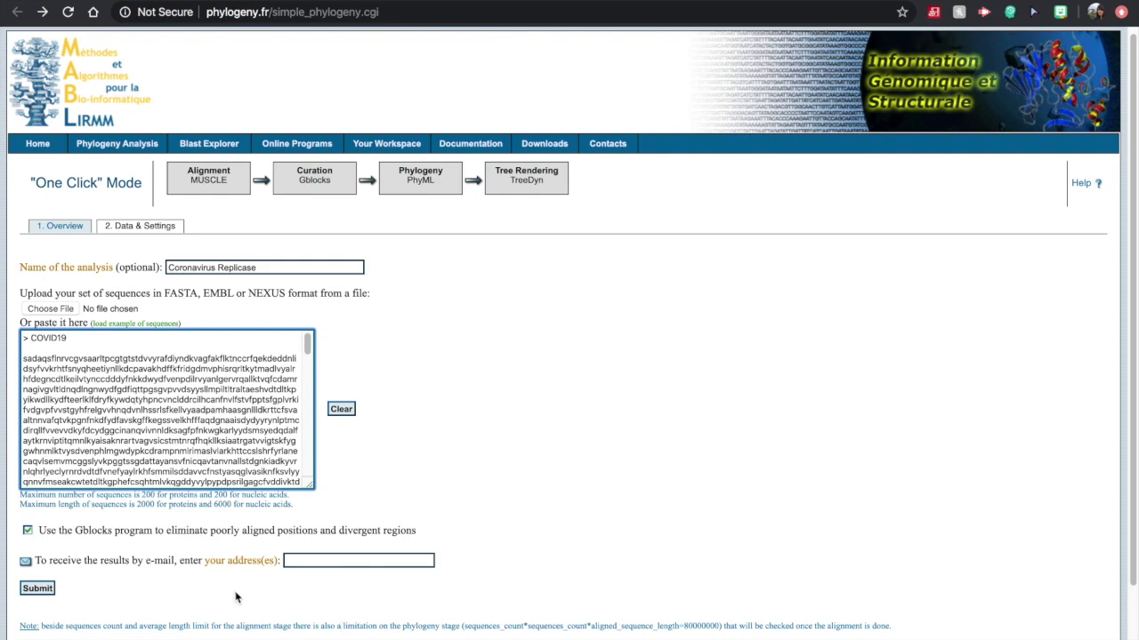
- Submit the Coronavirus Replicase form and bring up options on its rendered tree image
click(28, 592)
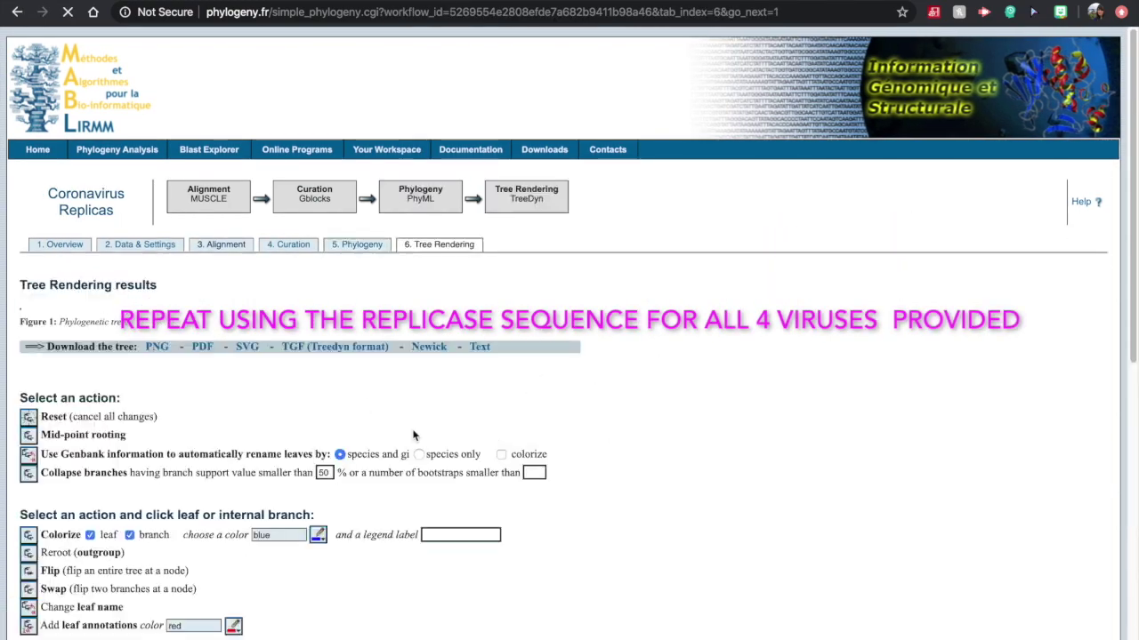
right_click(77, 245)
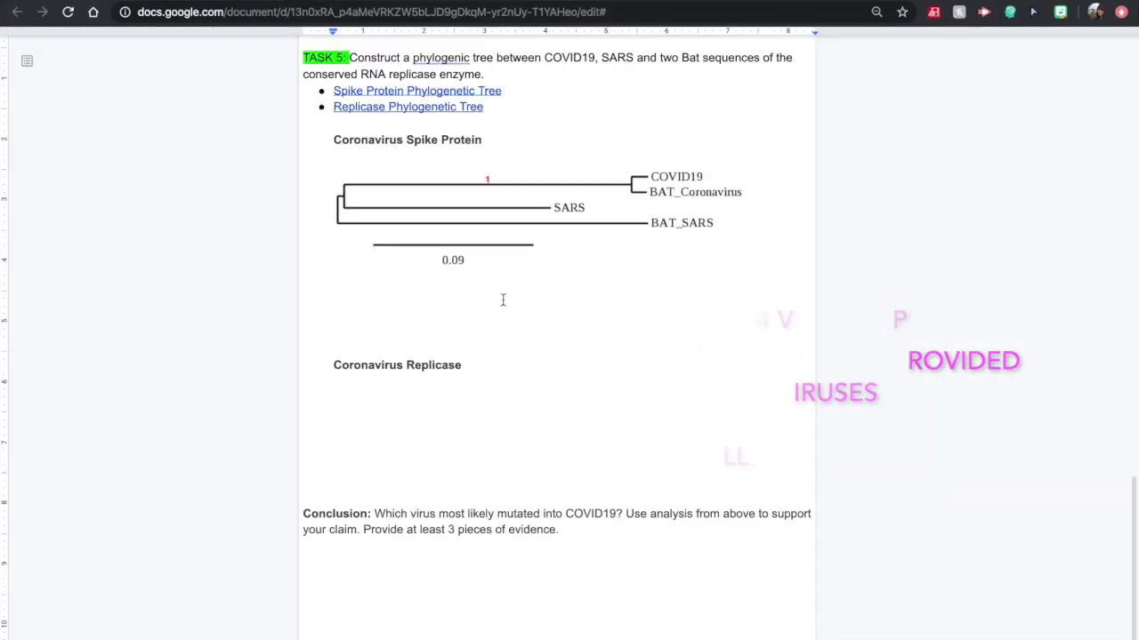
- Paste the replicase tree below Coronavirus Replicase and delete the extra blank line
key(ctrl+v)
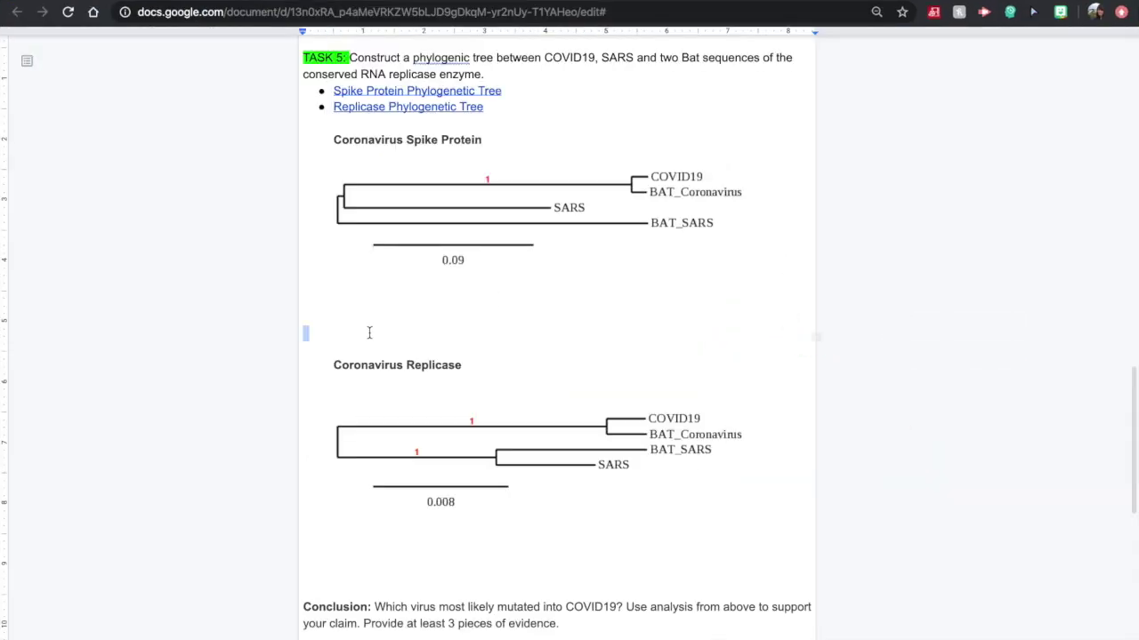
key(BackSpace)
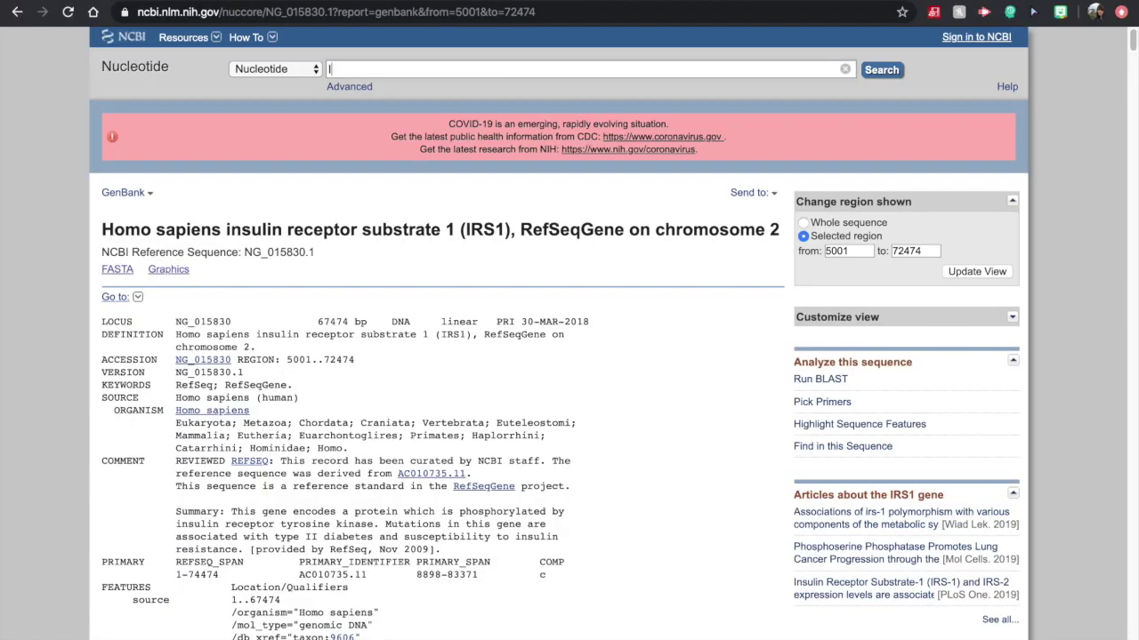
- Type 'Insul' into the Nucleotide search box and scroll down the IRS1 record
text(Insulin)
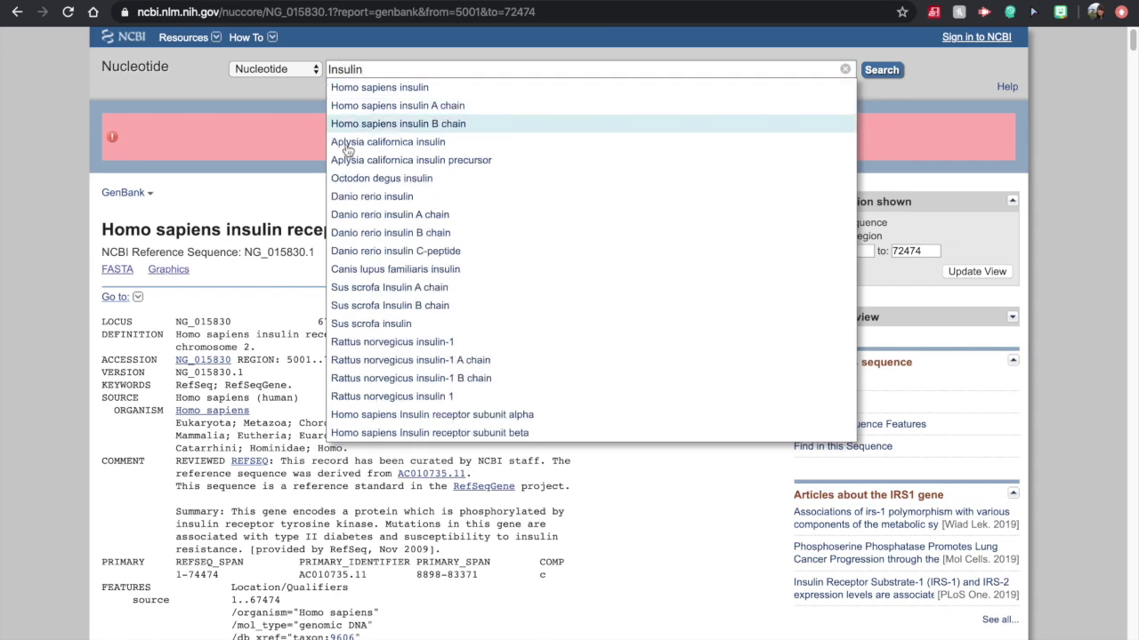
scroll(258, 330, down, 5)
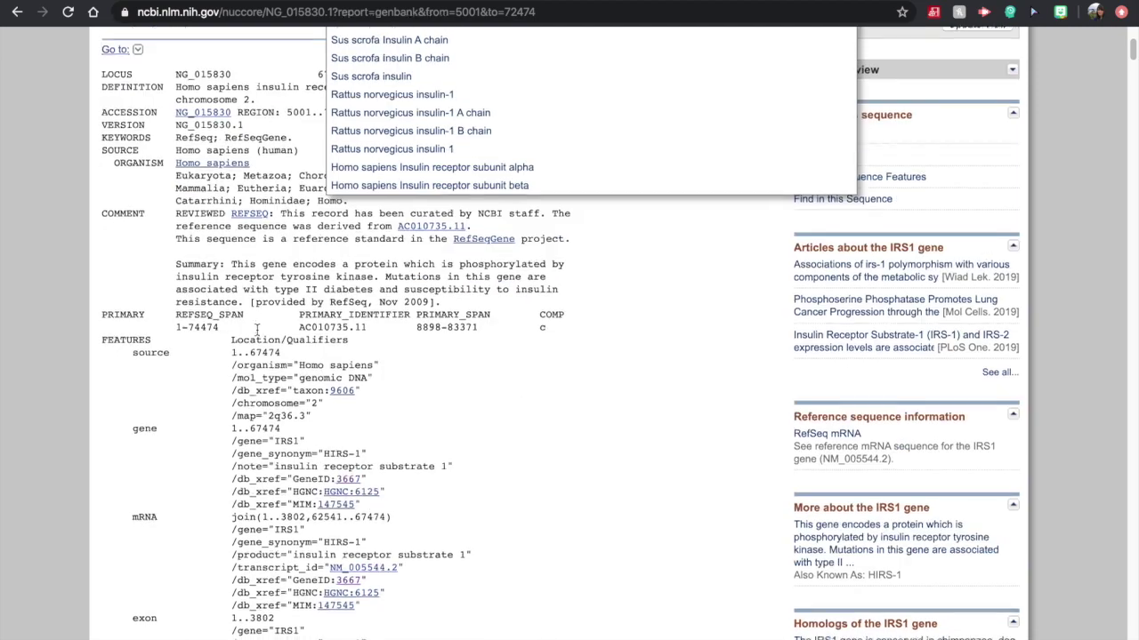